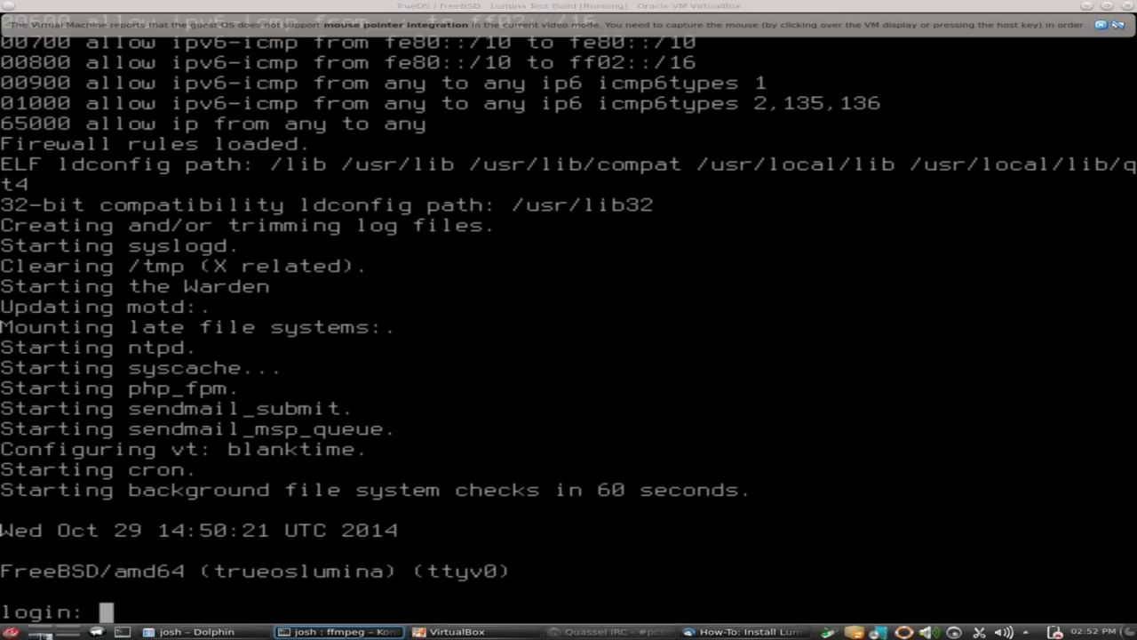
# Log in to the TrueOS guest console with the regular user's username and password.
pyautogui.click(461, 556)
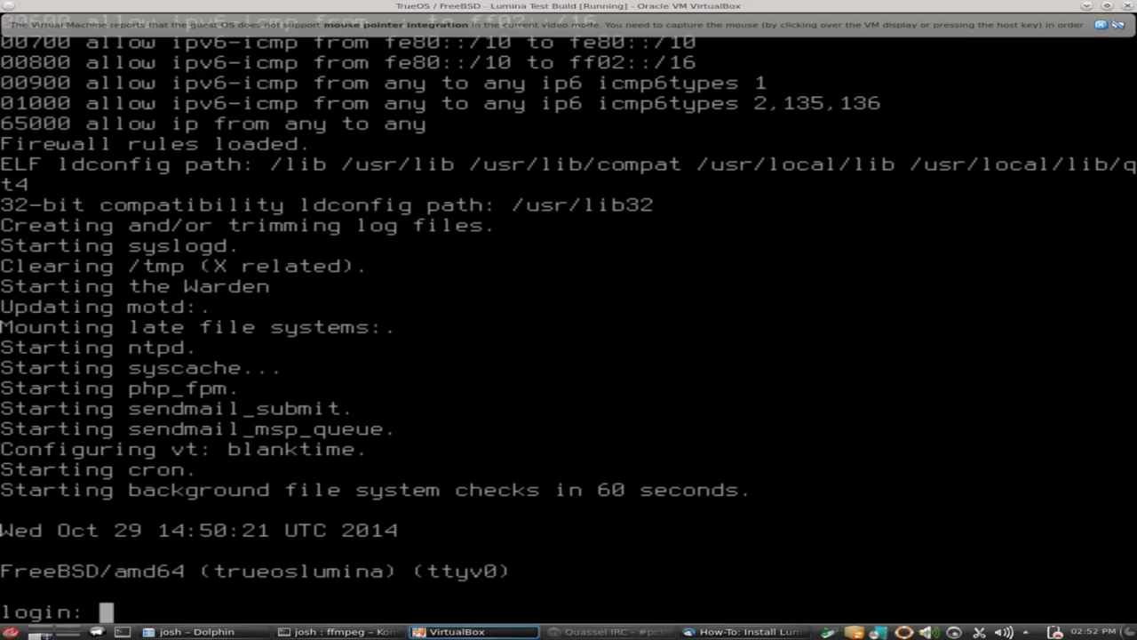
pyautogui.write('Josh')
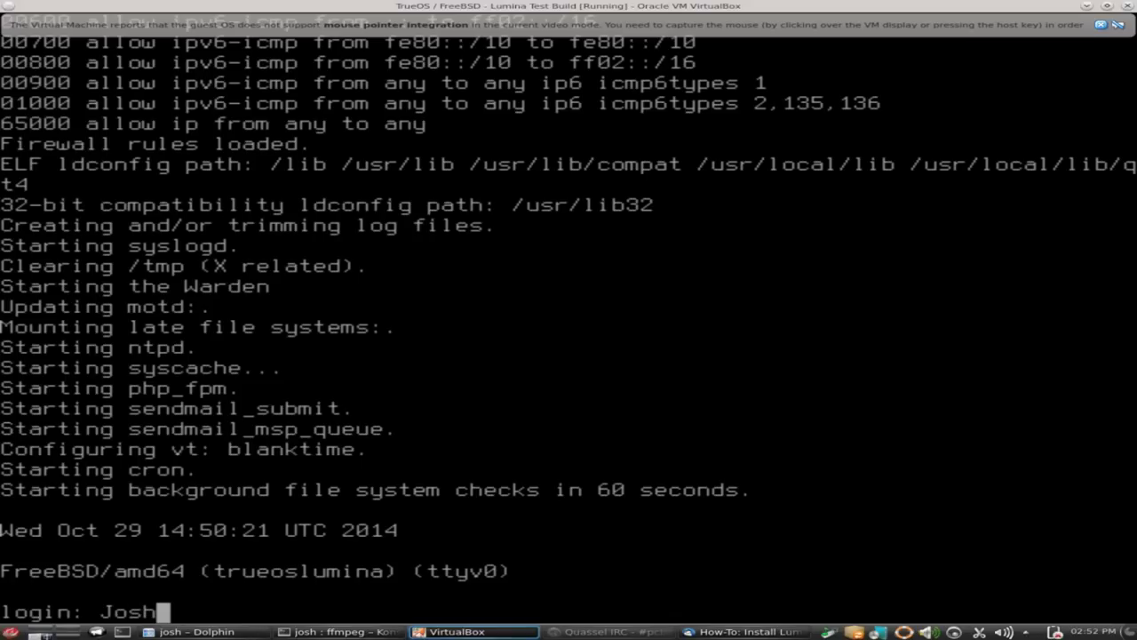
pyautogui.press('Return')
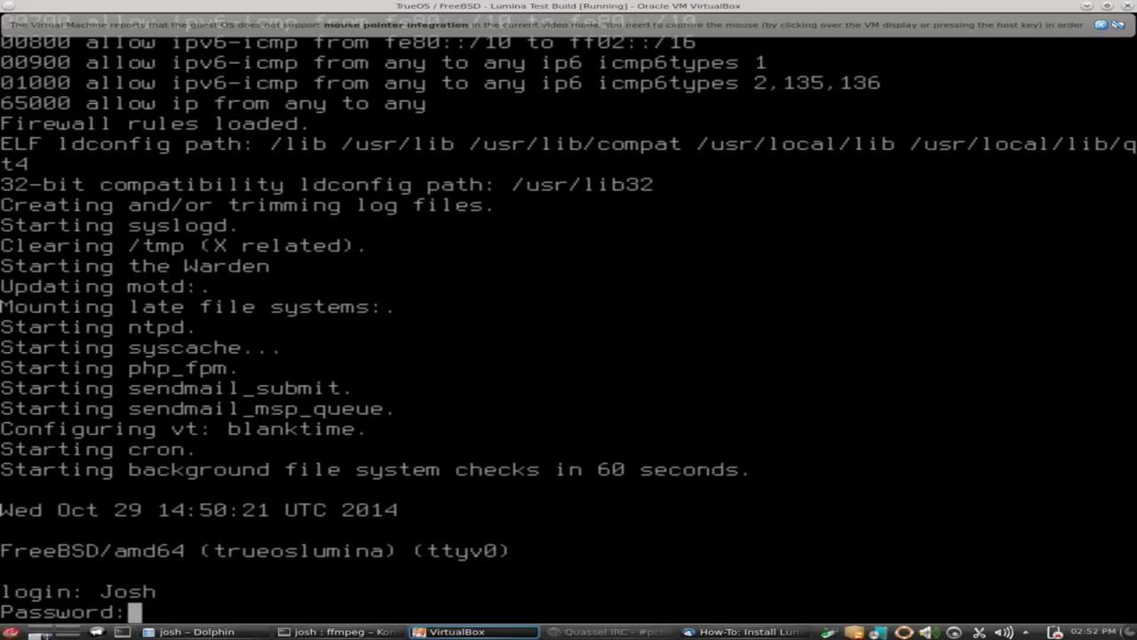
pyautogui.press('Return')
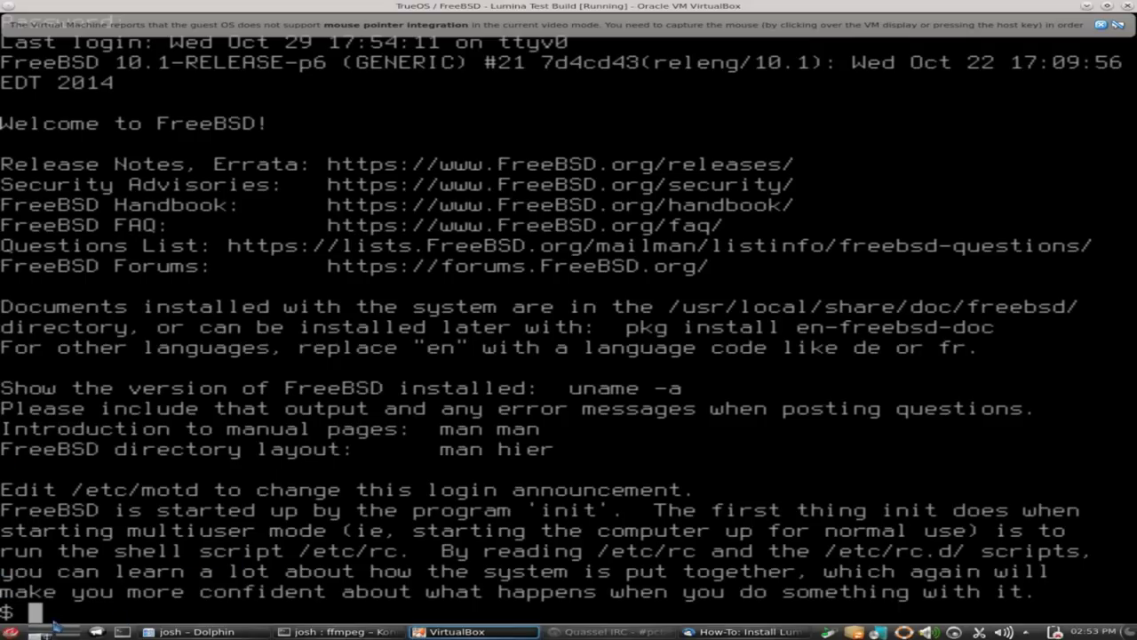
# Try running pkg install lumina xorg qt4-imageformats as the regular user.
pyautogui.hotkey('alt', 'Tab')
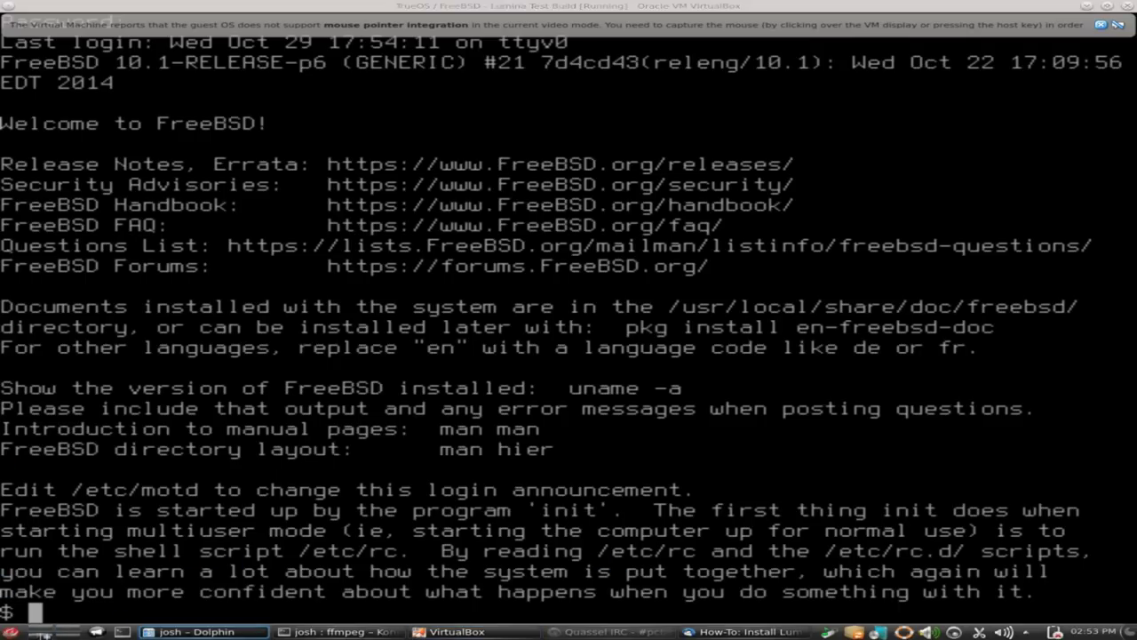
pyautogui.hotkey('alt', 'Tab')
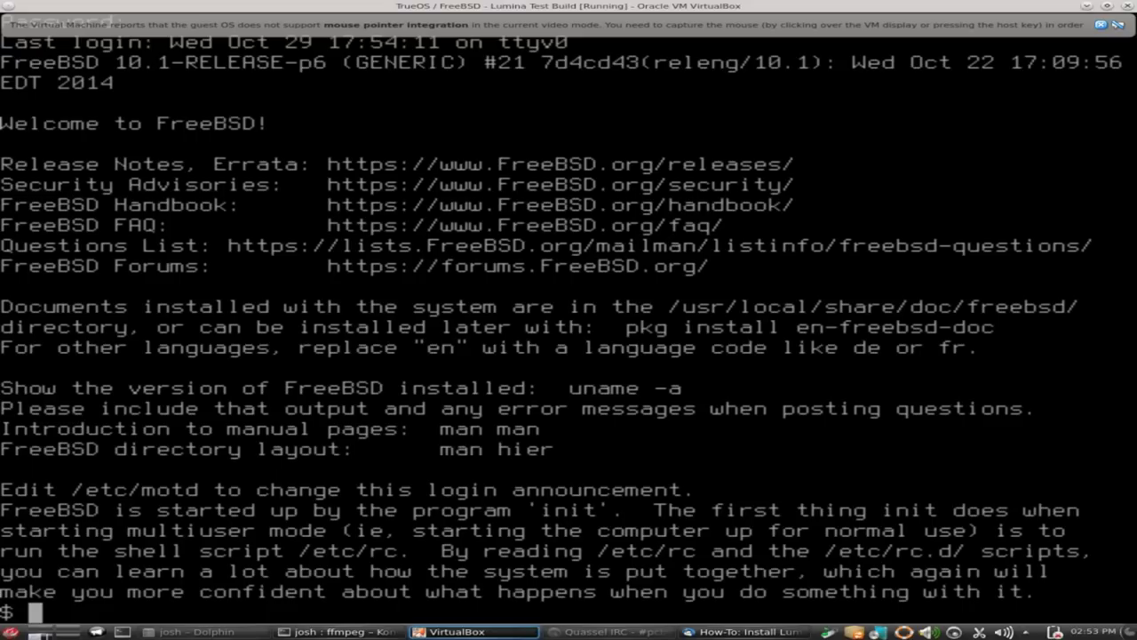
pyautogui.write('pkg ')
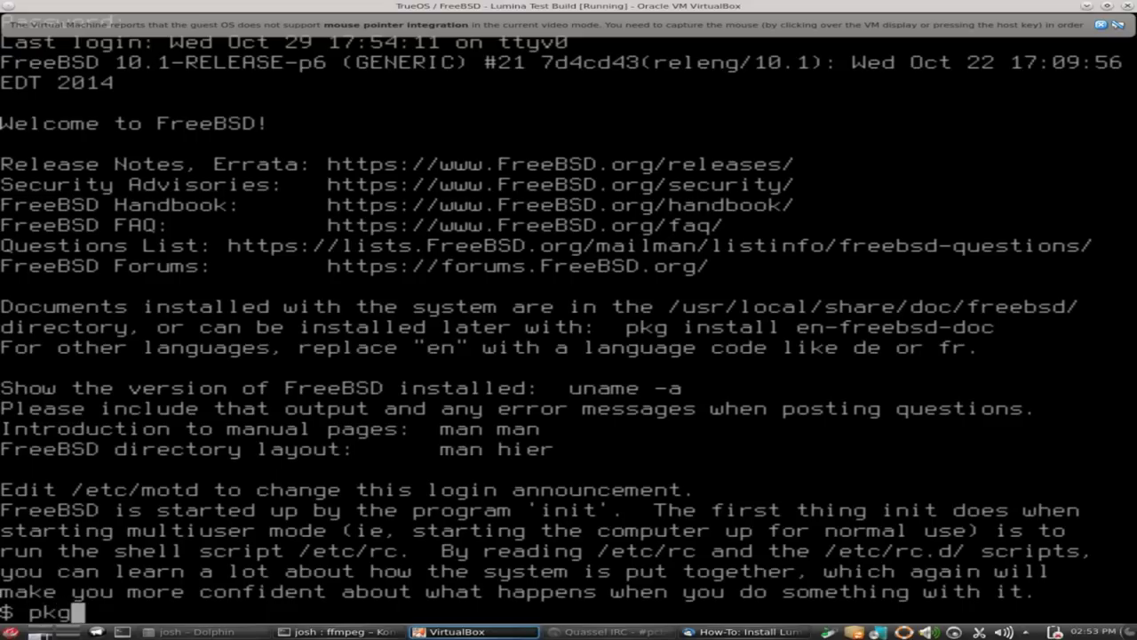
pyautogui.write('install ')
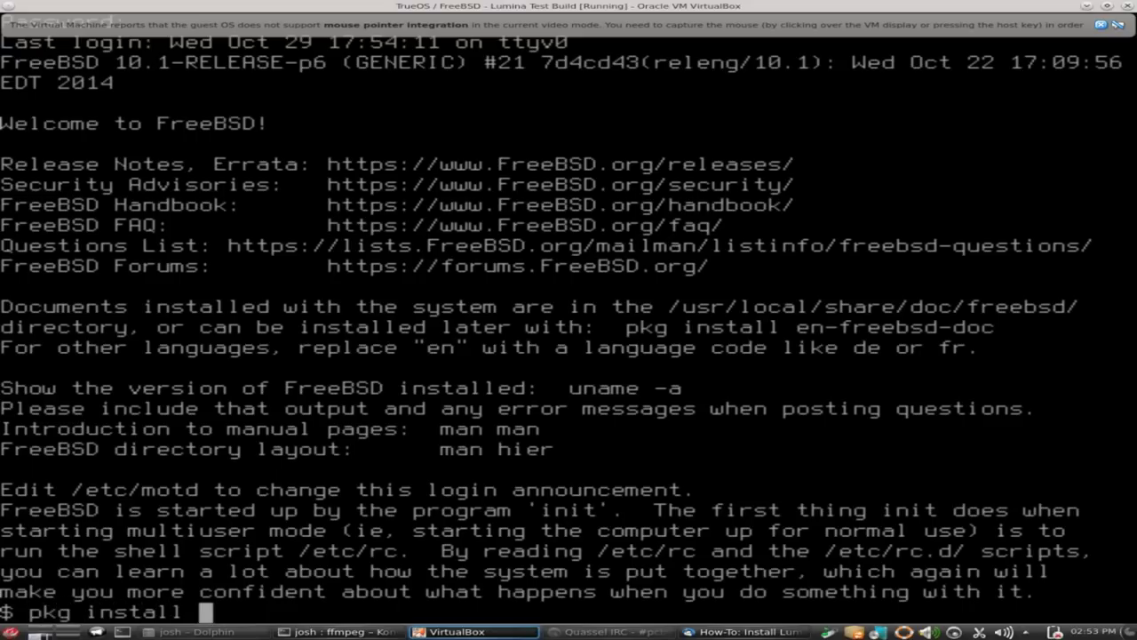
pyautogui.write('lumina')
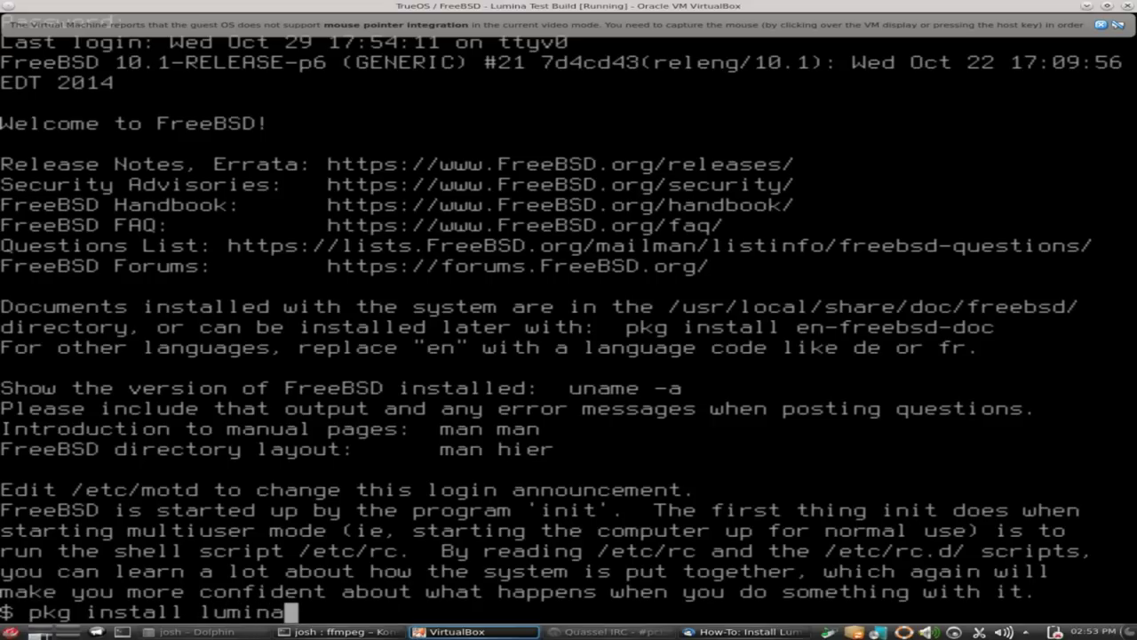
pyautogui.write(' xorg ')
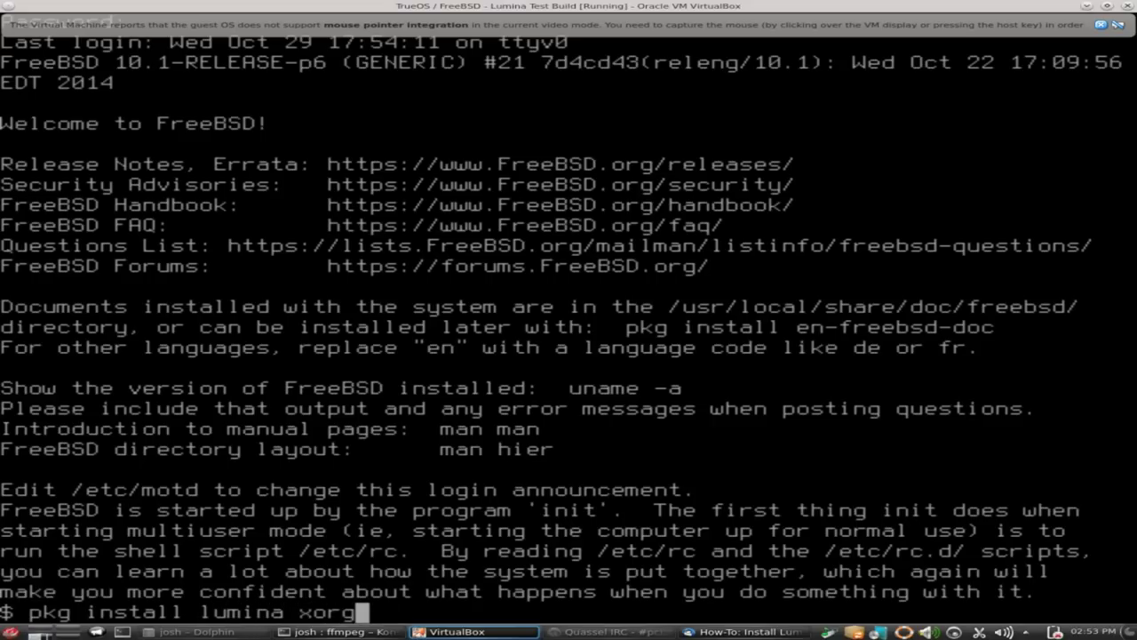
pyautogui.write('qt')
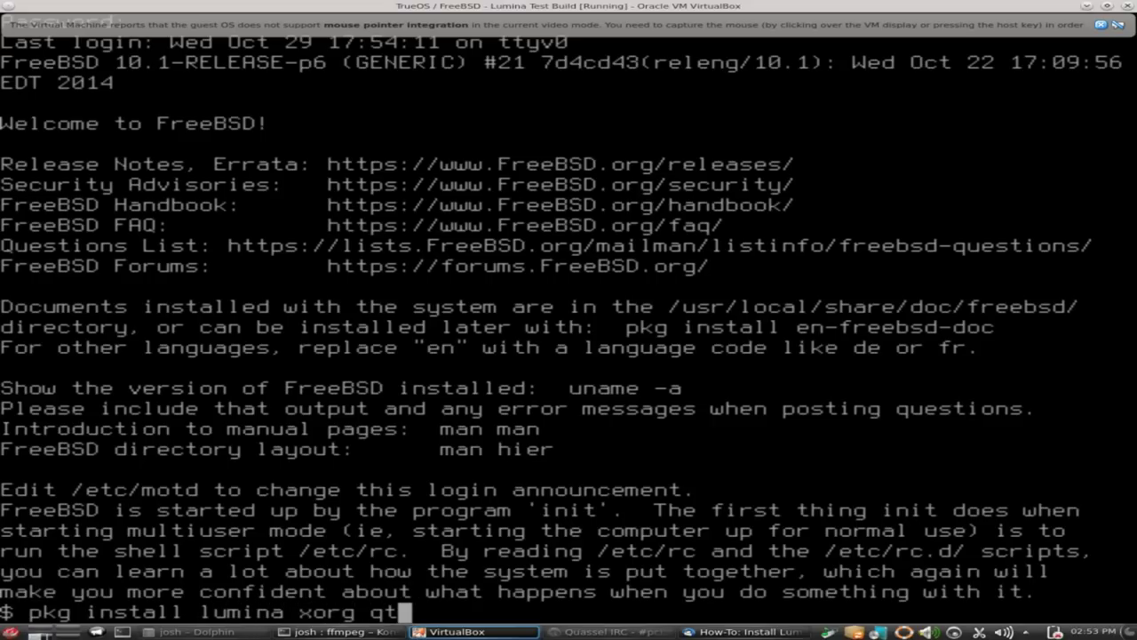
pyautogui.write('4-im')
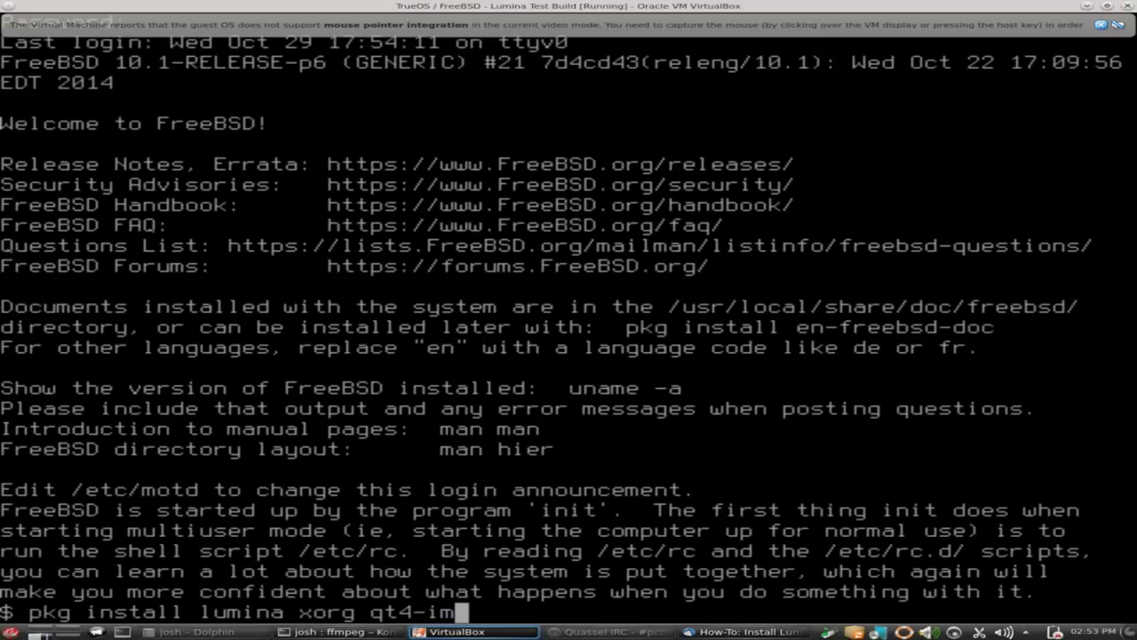
pyautogui.write('ageforma')
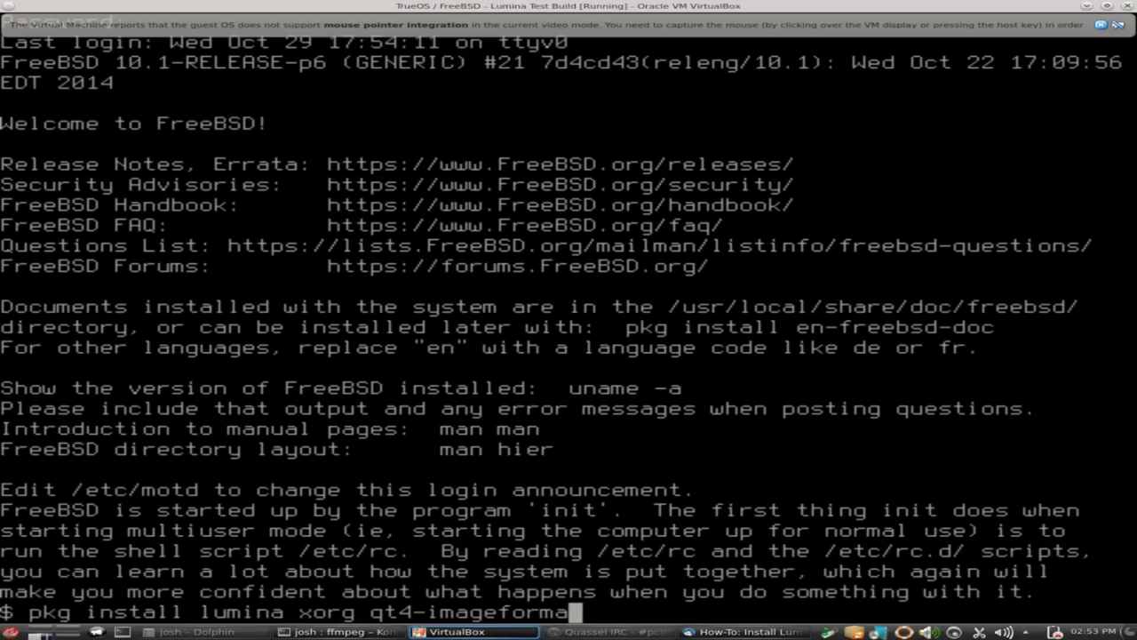
pyautogui.write('ts')
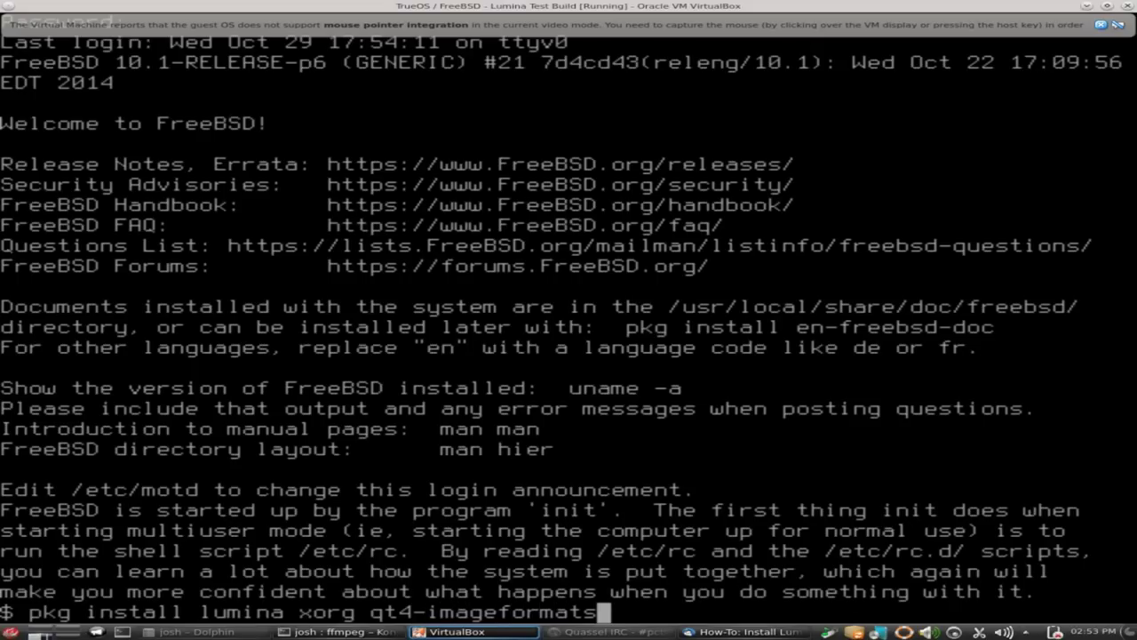
pyautogui.press('Return')
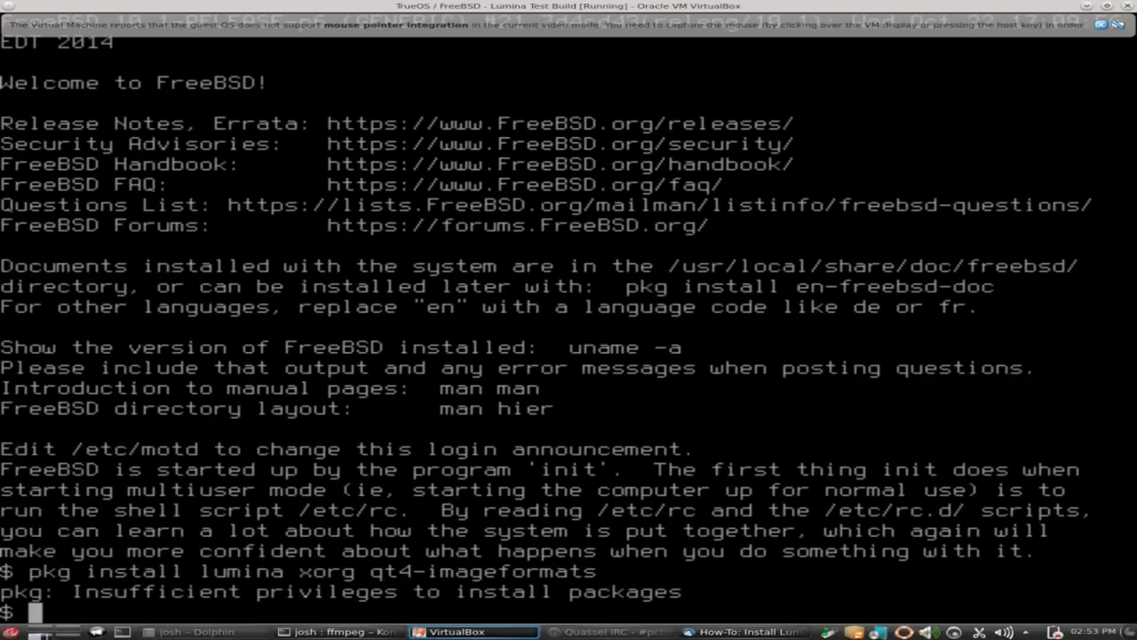
# Switch to root with su root and rerun pkg install lumina xorg qt4-imageformats.
pyautogui.write('su ')
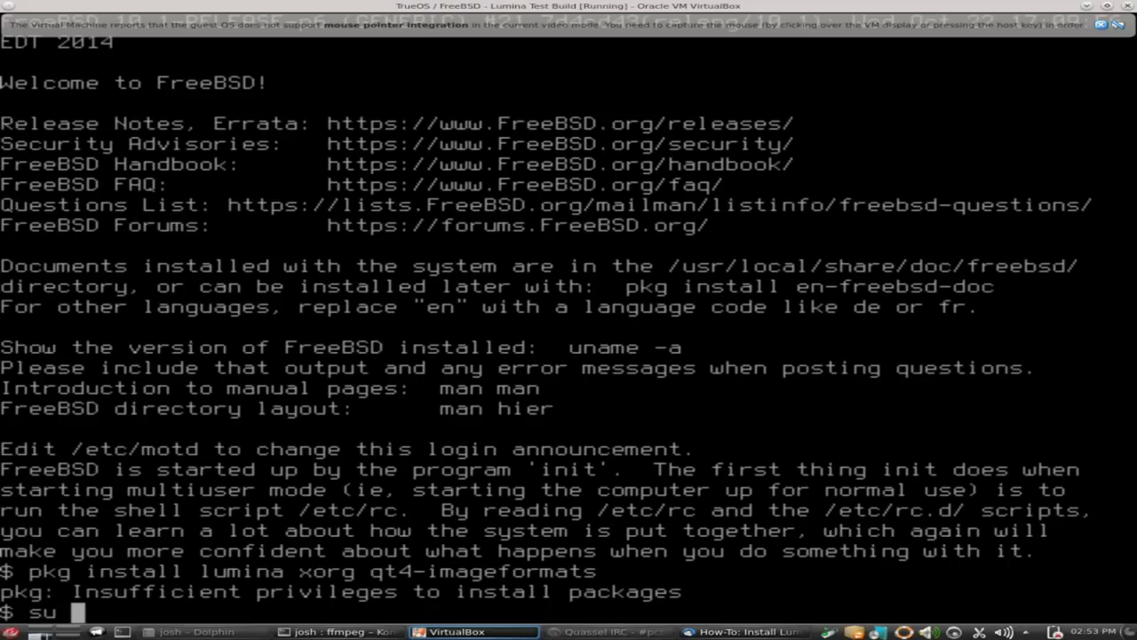
pyautogui.write('root')
pyautogui.press('Return')
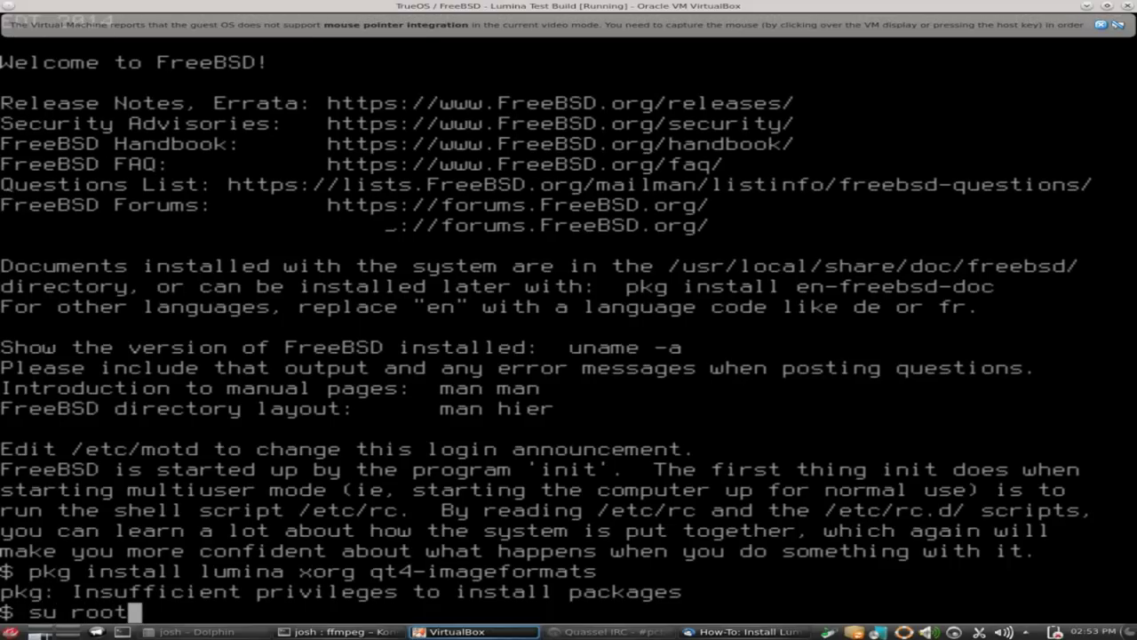
pyautogui.press('Return')
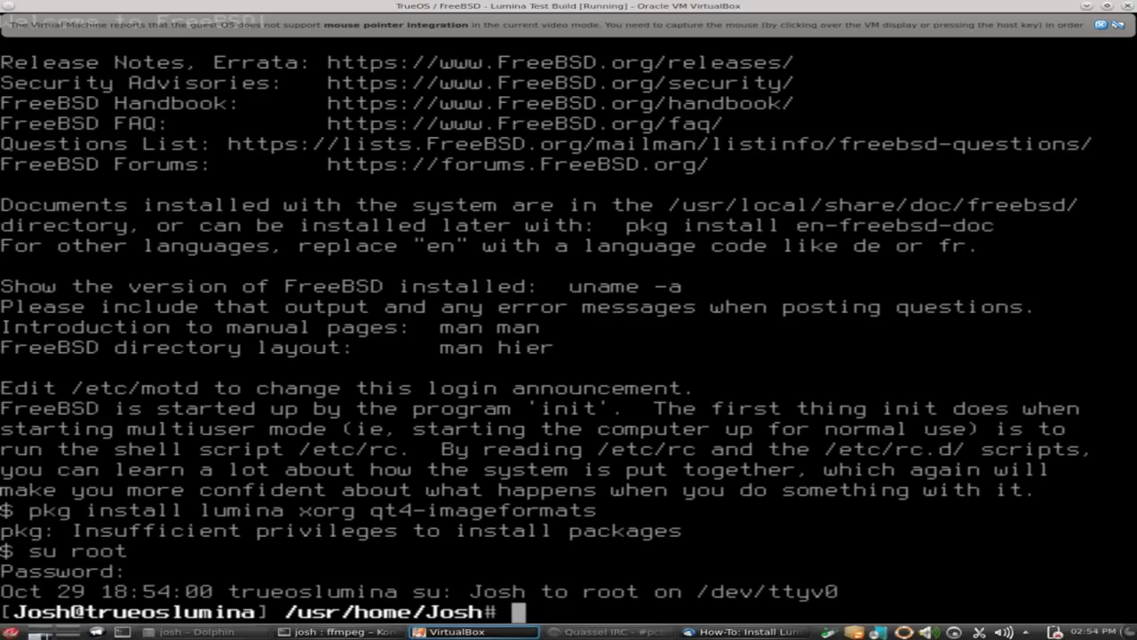
pyautogui.write('pkg ')
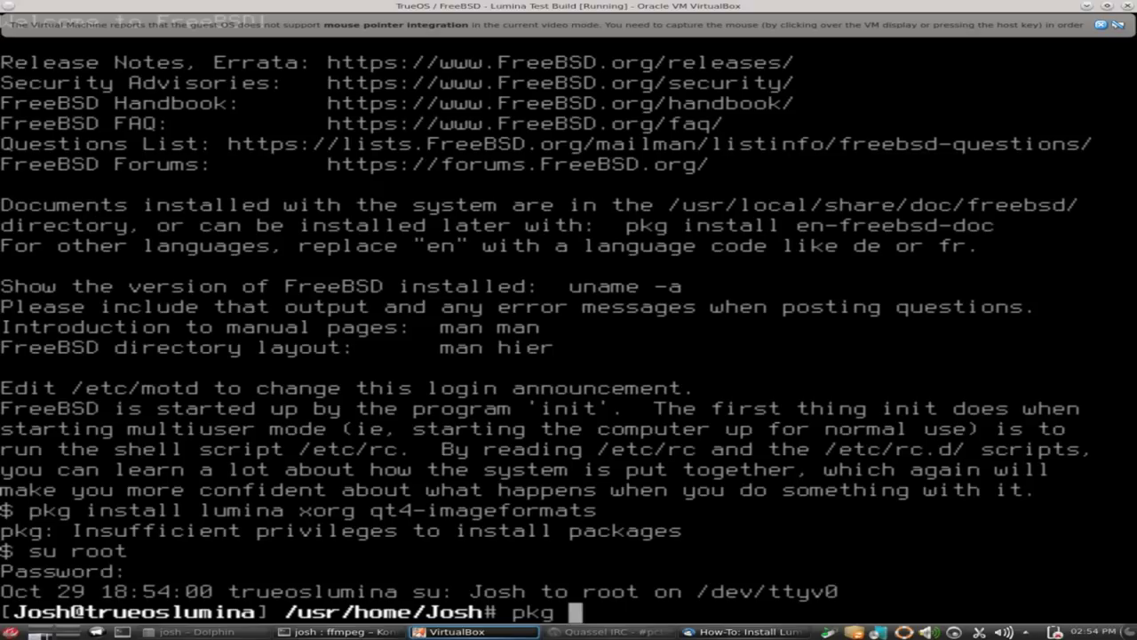
pyautogui.write('install l')
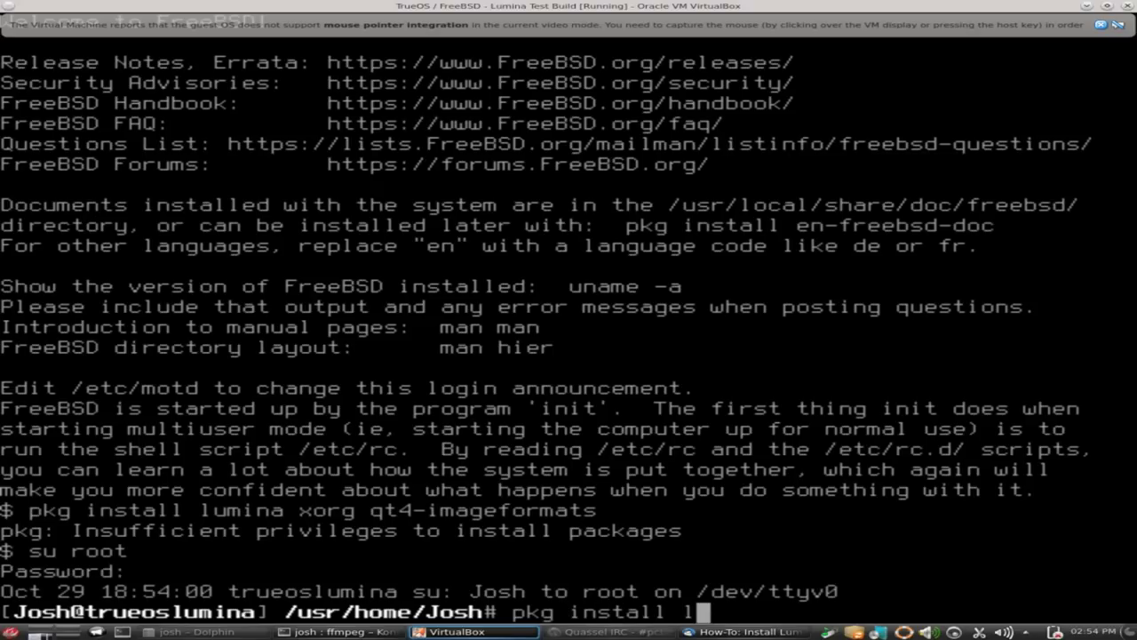
pyautogui.write('umina xo')
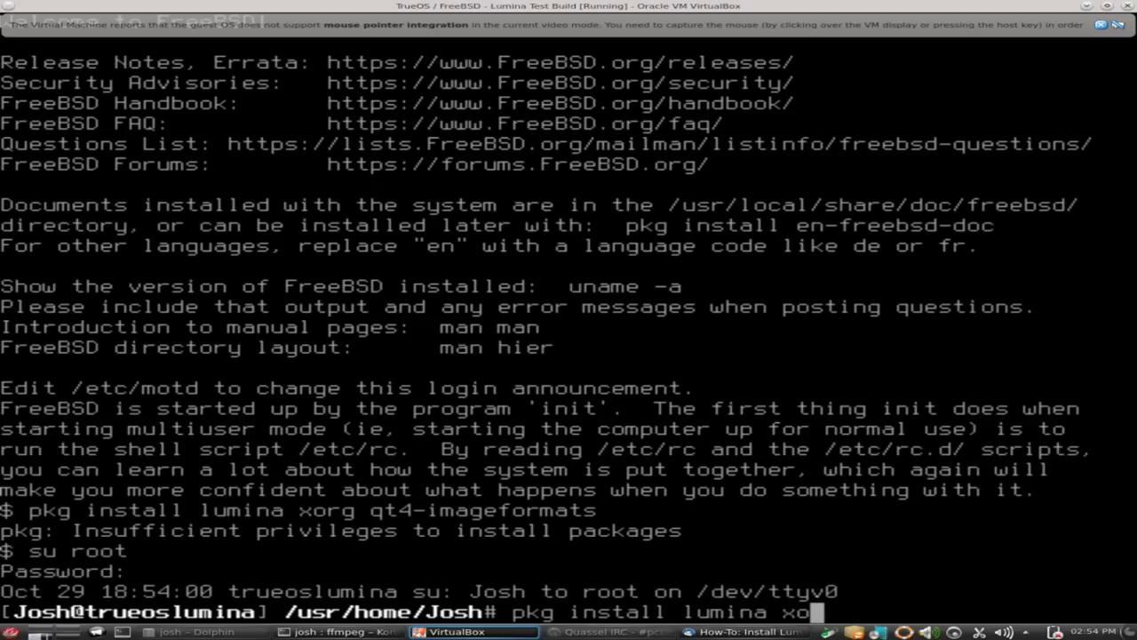
pyautogui.write('rg qt4')
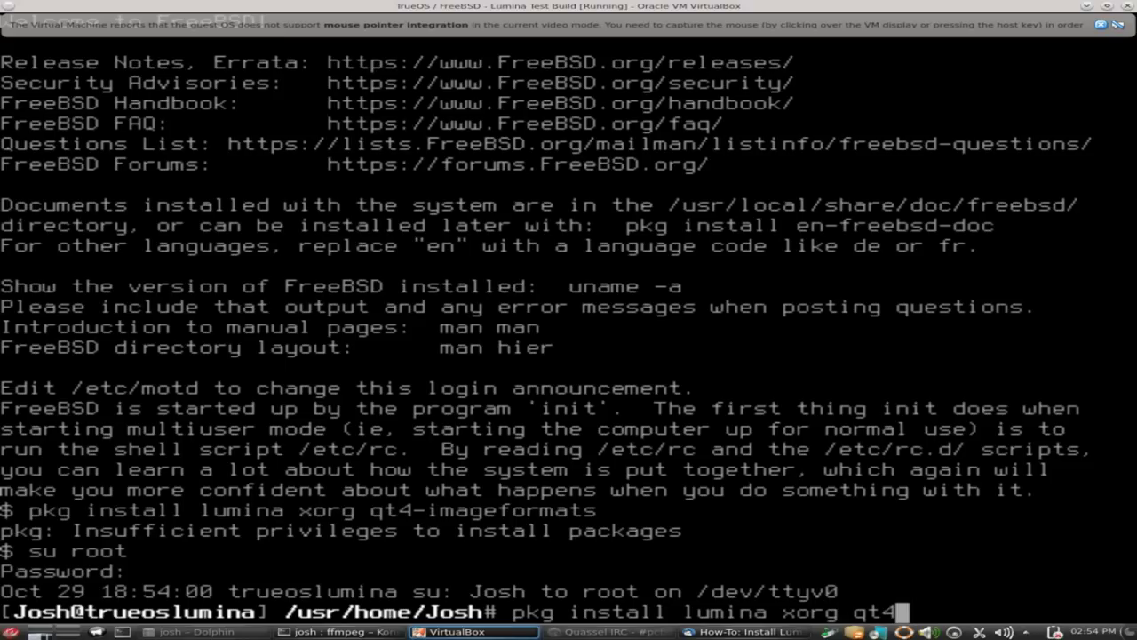
pyautogui.write('-imagefor')
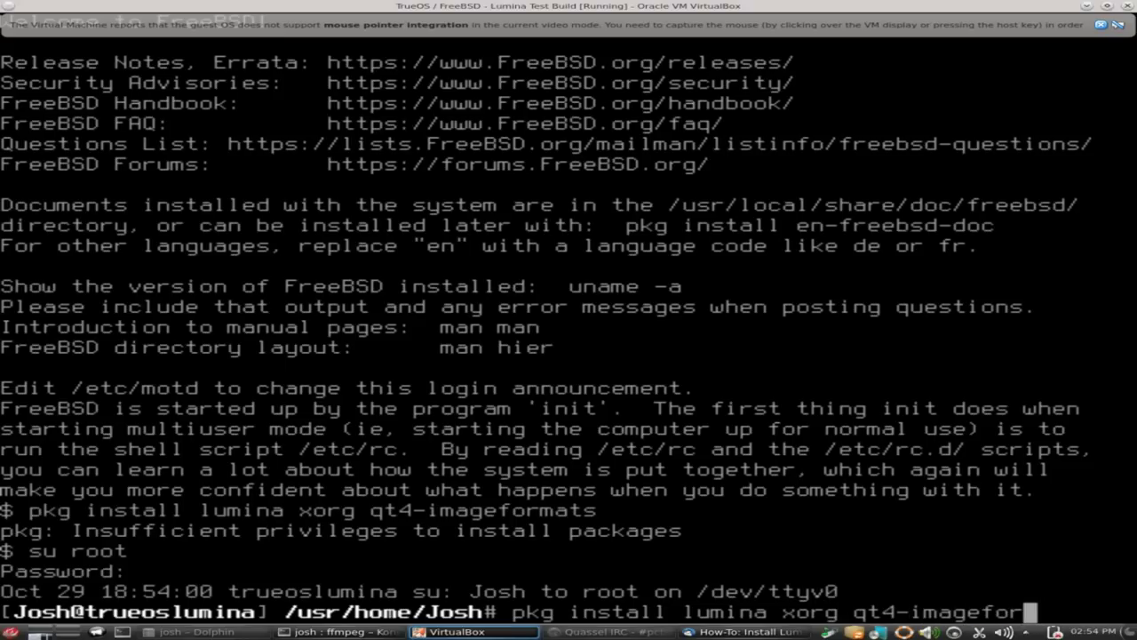
pyautogui.write('mats')
pyautogui.press('Return')
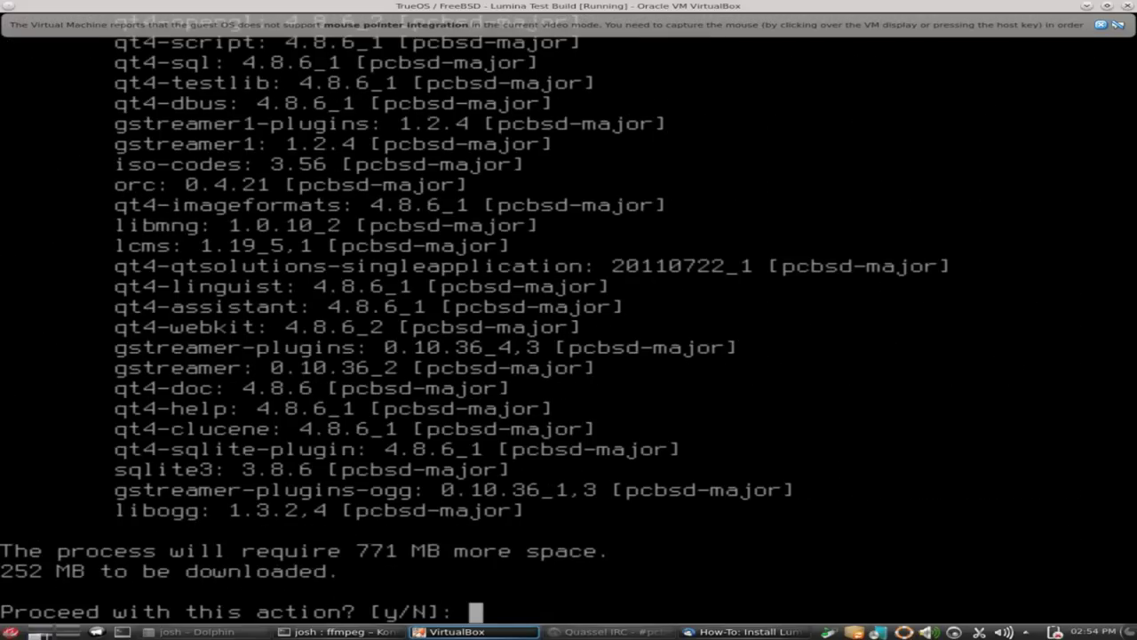
# Answer y to install all 268 packages, including lumina-0.7.0 and xorg.
pyautogui.write('y')
pyautogui.press('Return')
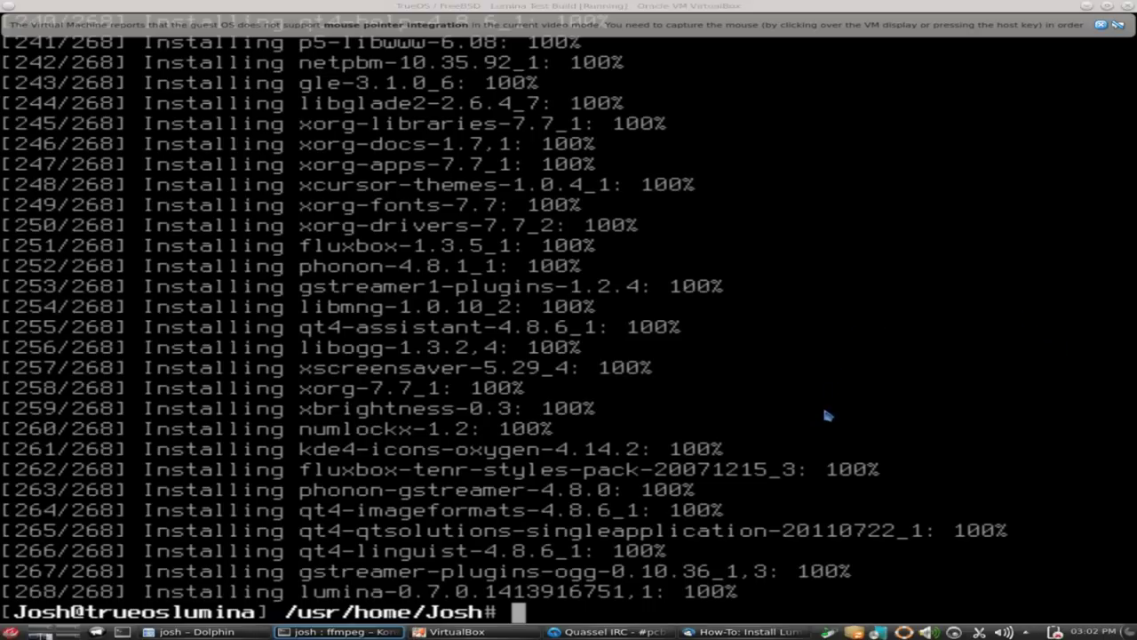
# Open /etc/rc.conf in ee and start a new line after zfs_enable.
pyautogui.click(704, 511)
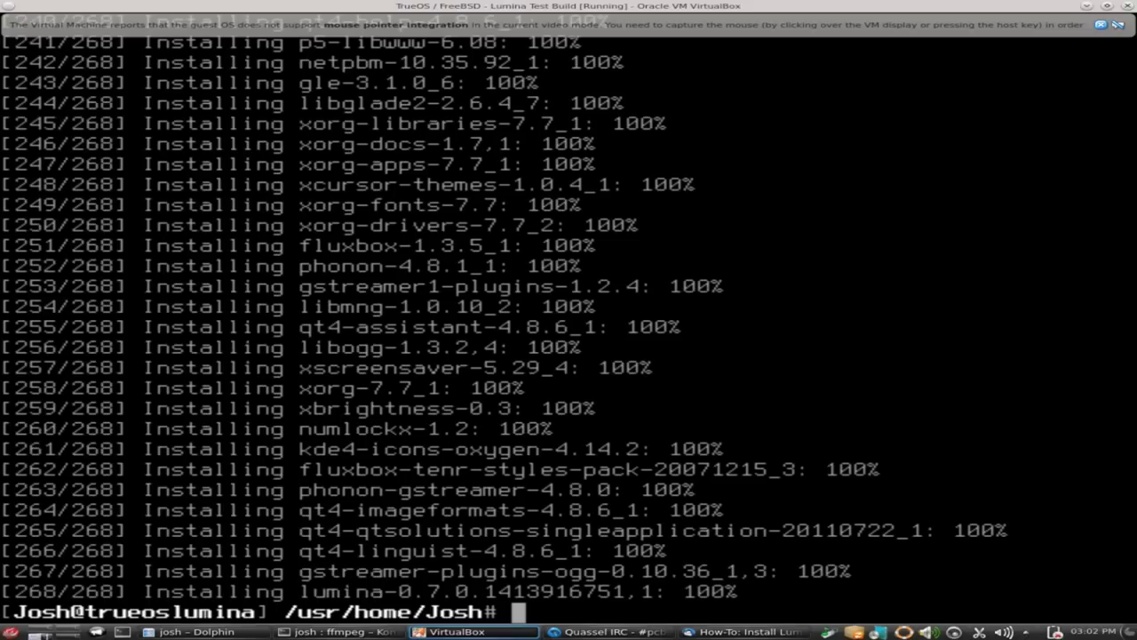
pyautogui.write('edit')
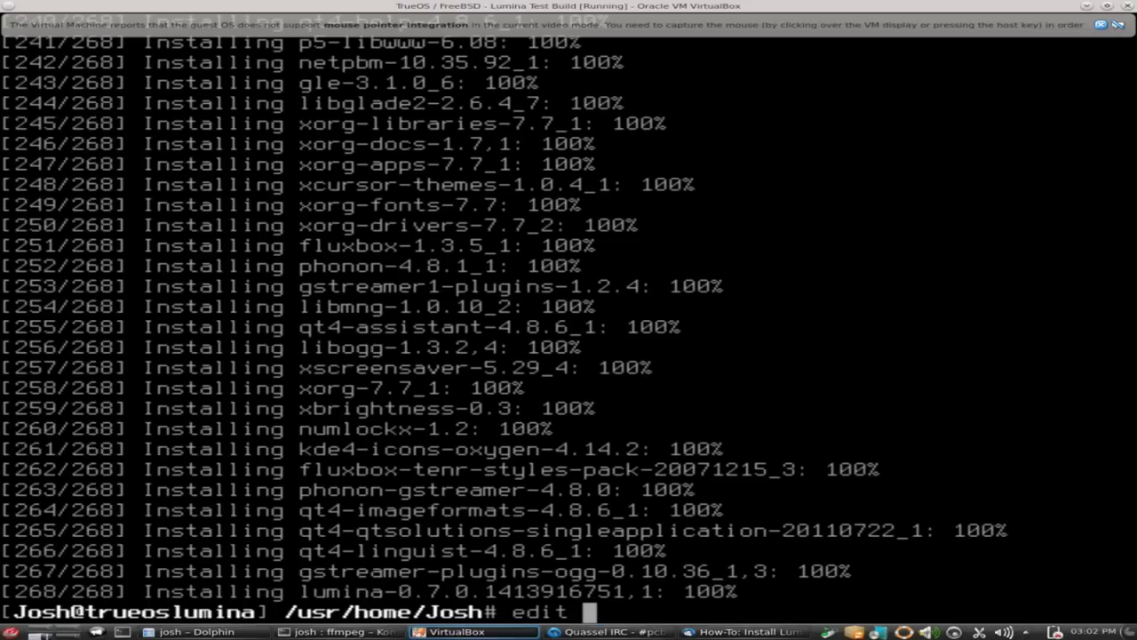
pyautogui.write(' /et')
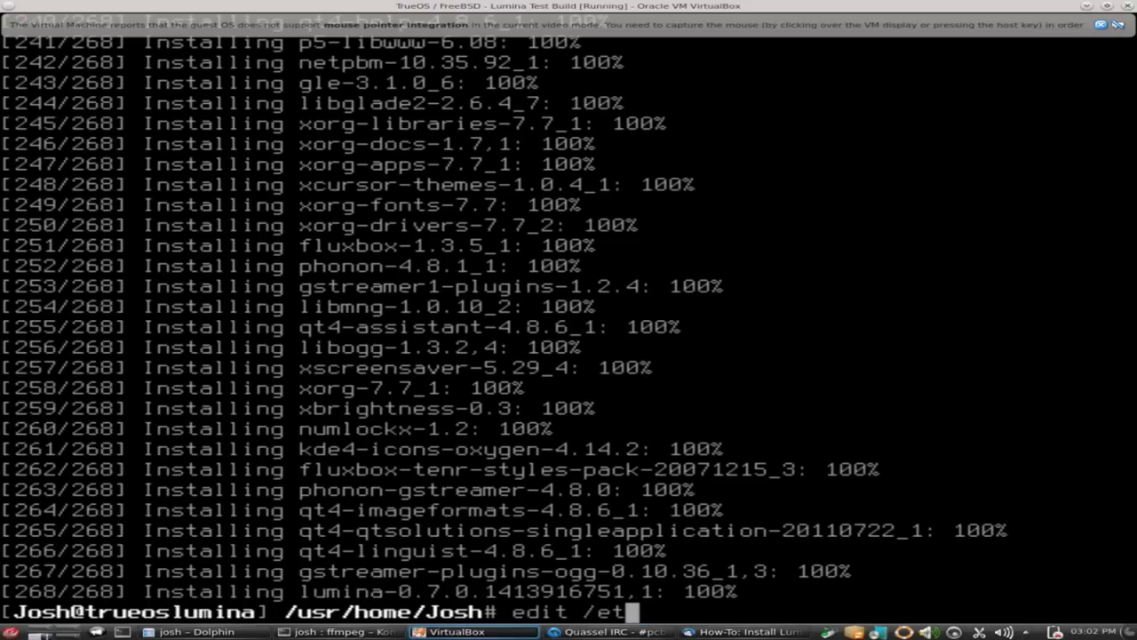
pyautogui.write('c/')
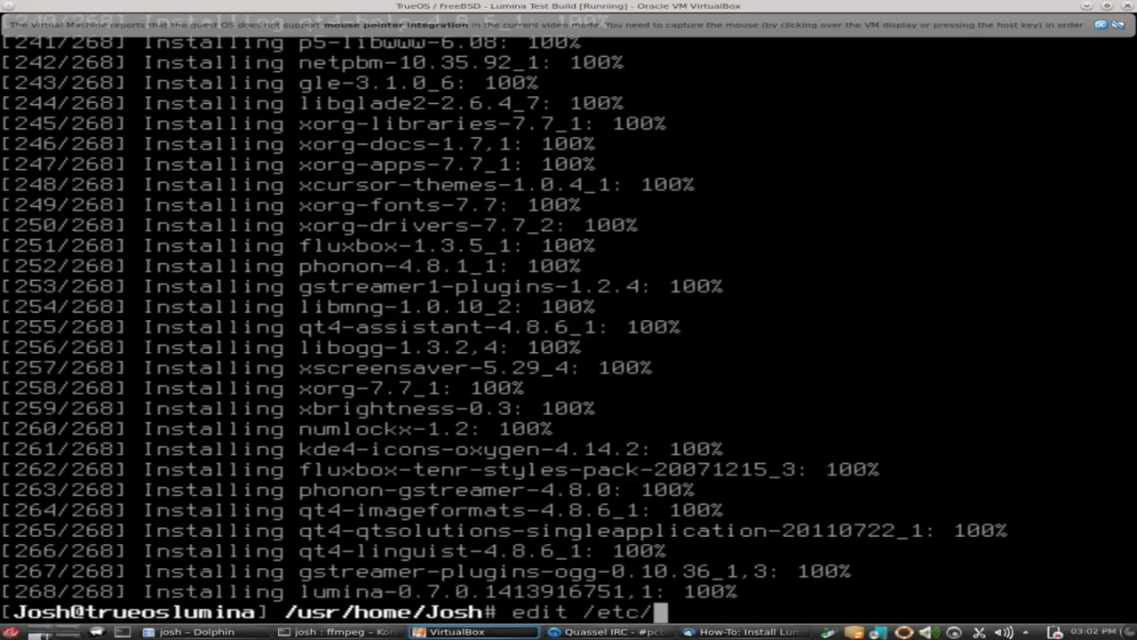
pyautogui.write('rc.co')
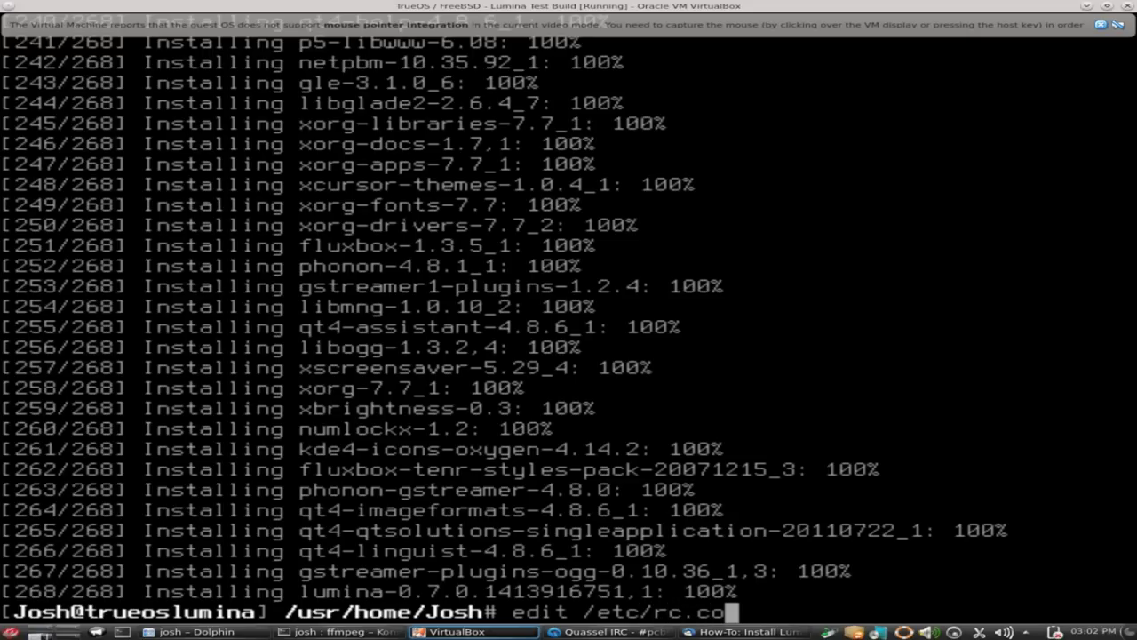
pyautogui.write('nf')
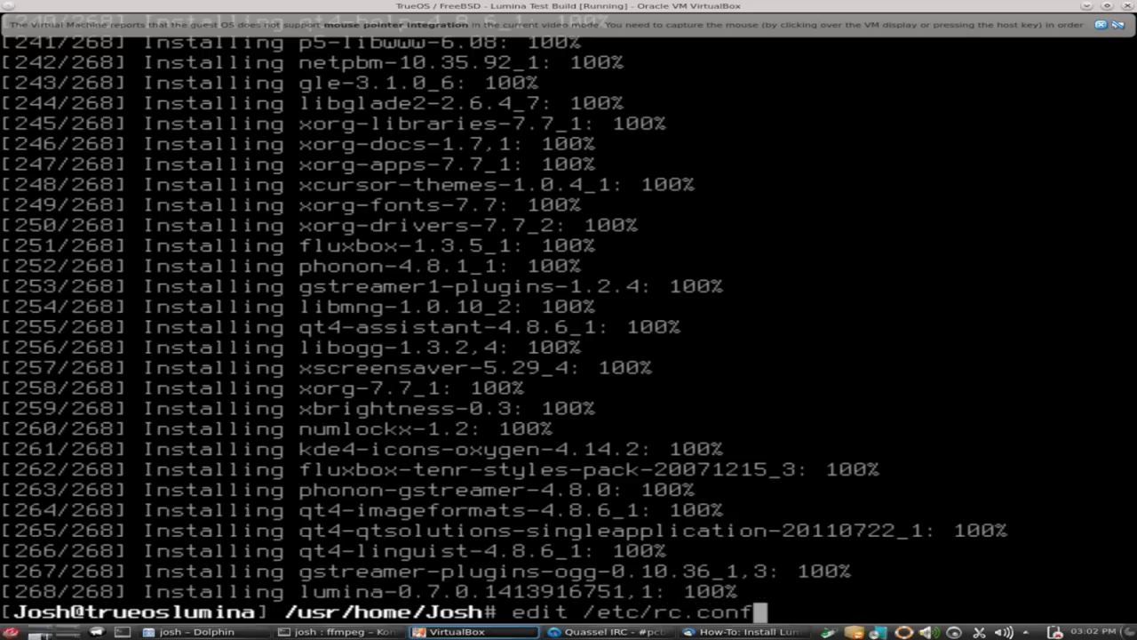
pyautogui.press('Return')
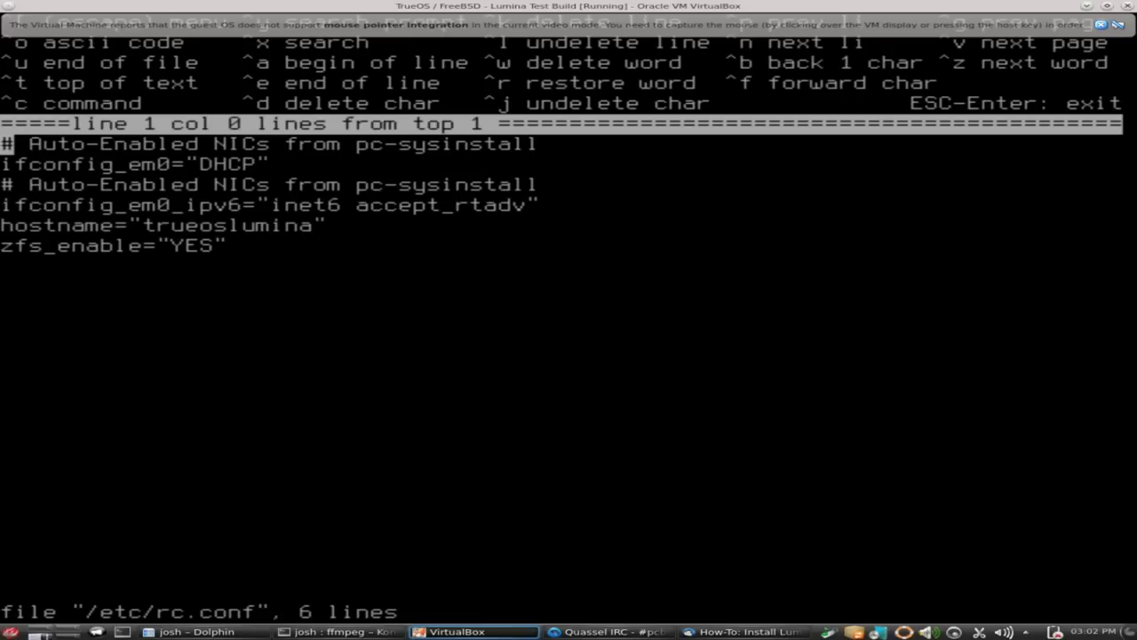
pyautogui.press('Down')
pyautogui.press('Down')
pyautogui.press('Down')
pyautogui.press('Down')
pyautogui.press('Down')
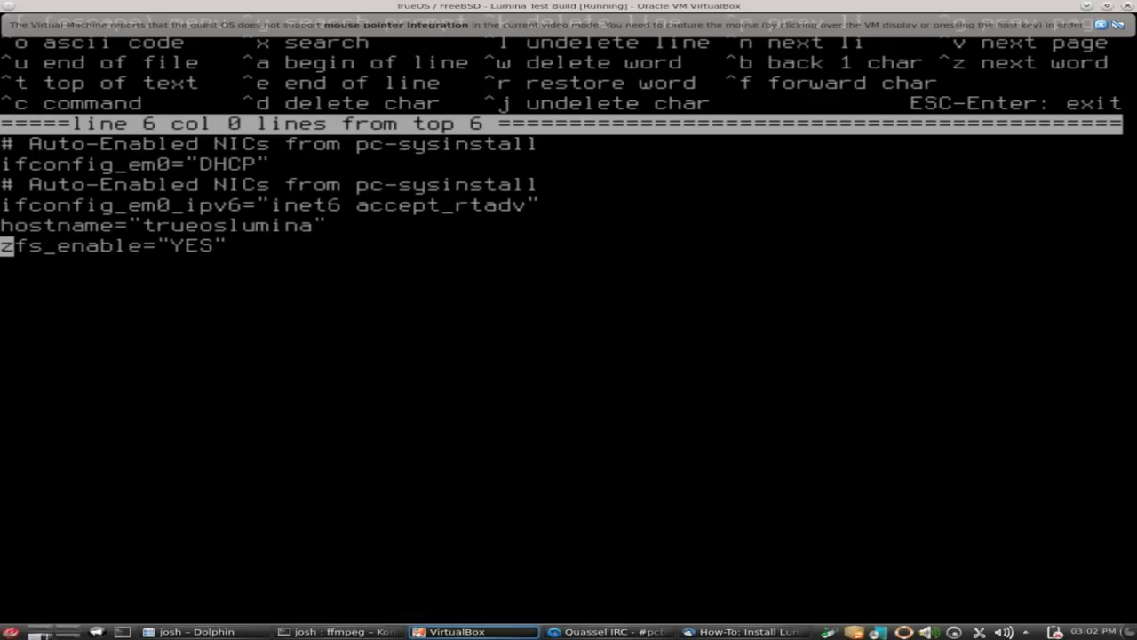
pyautogui.press('Right')
pyautogui.press('Right')
pyautogui.press('Right')
pyautogui.press('Right')
pyautogui.press('Right')
pyautogui.press('Right')
pyautogui.press('Right')
pyautogui.press('Right')
pyautogui.press('Right')
pyautogui.press('Right')
pyautogui.press('Right')
pyautogui.press('Right')
pyautogui.press('Right')
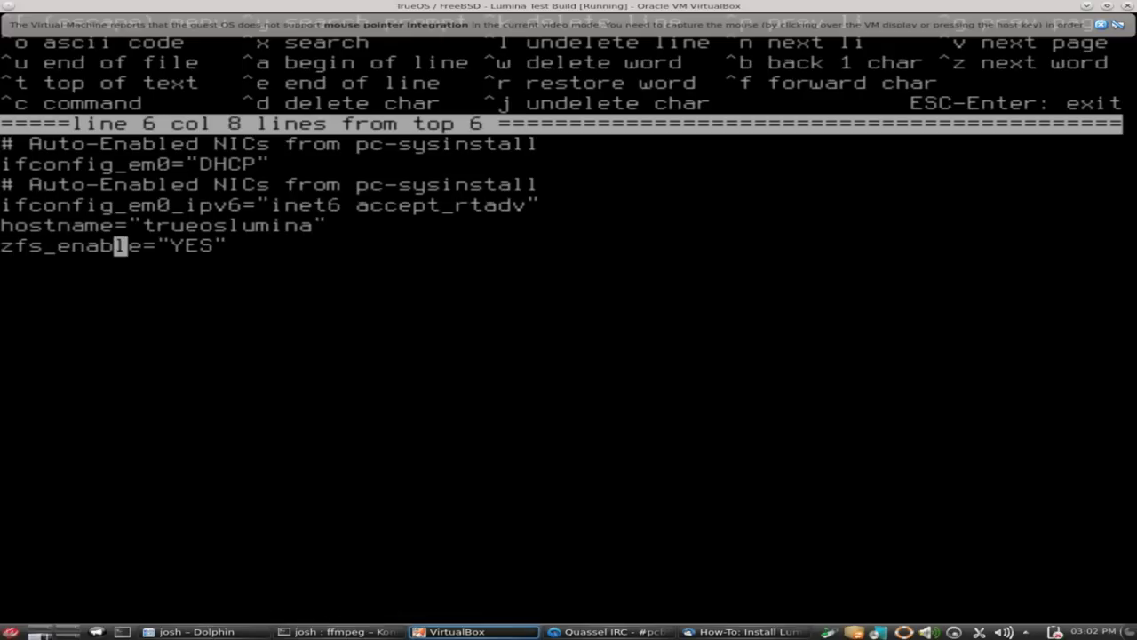
pyautogui.press('Right')
pyautogui.press('Right')
pyautogui.press('Right')
pyautogui.press('Return')
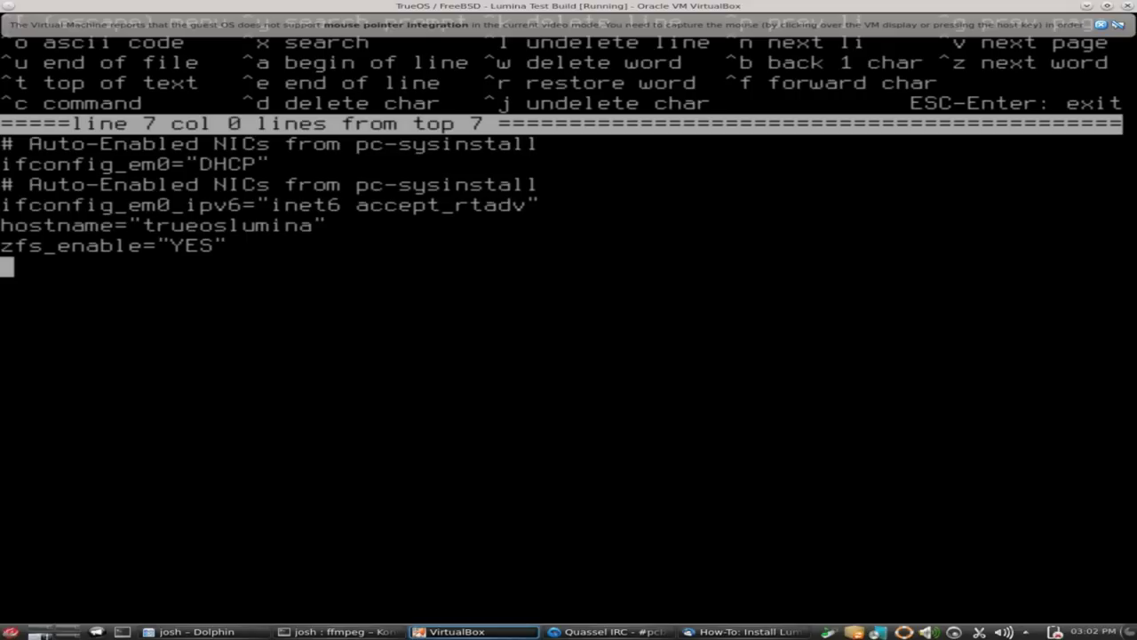
# Add hald_enable, dbus_enable, moused_enable and mixer_enable lines, each set to "YES".
pyautogui.write('h')
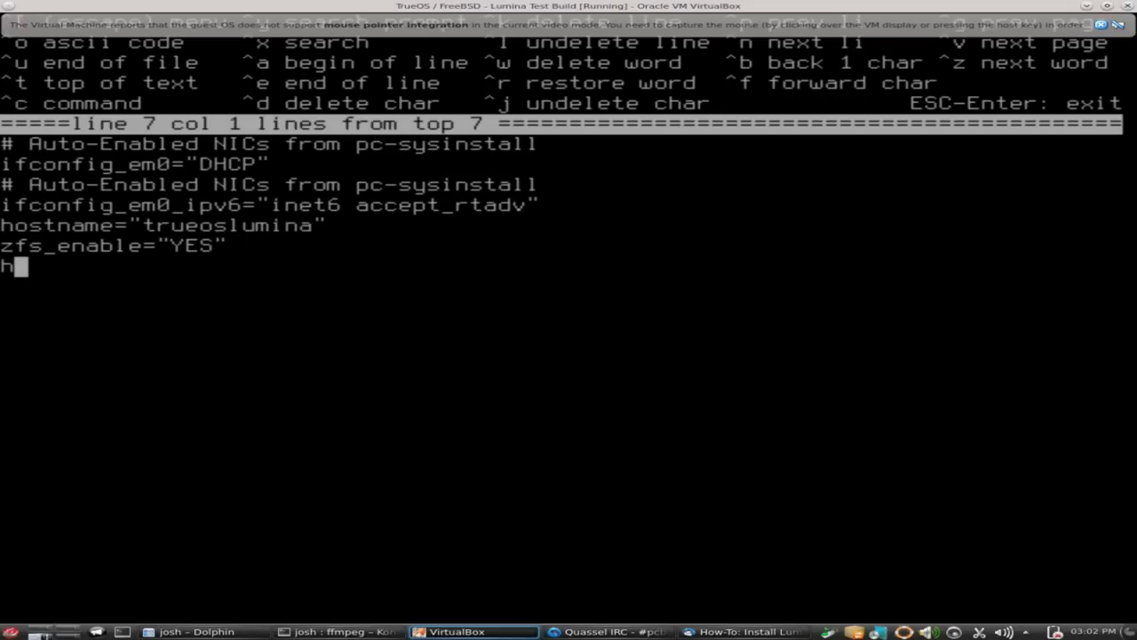
pyautogui.write('al')
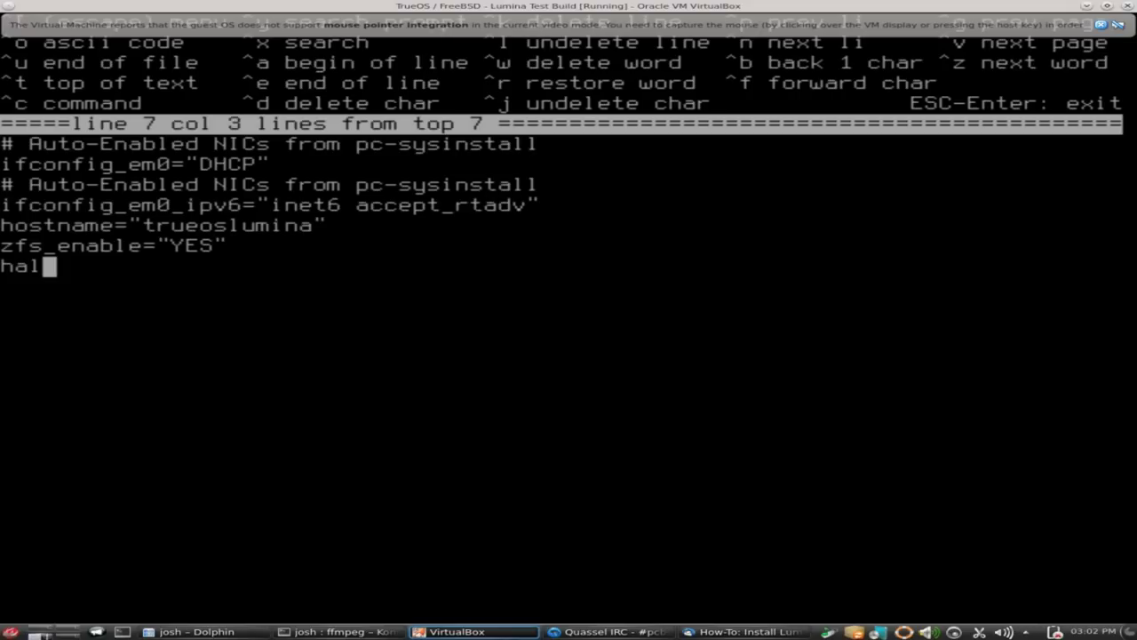
pyautogui.write('d_enable')
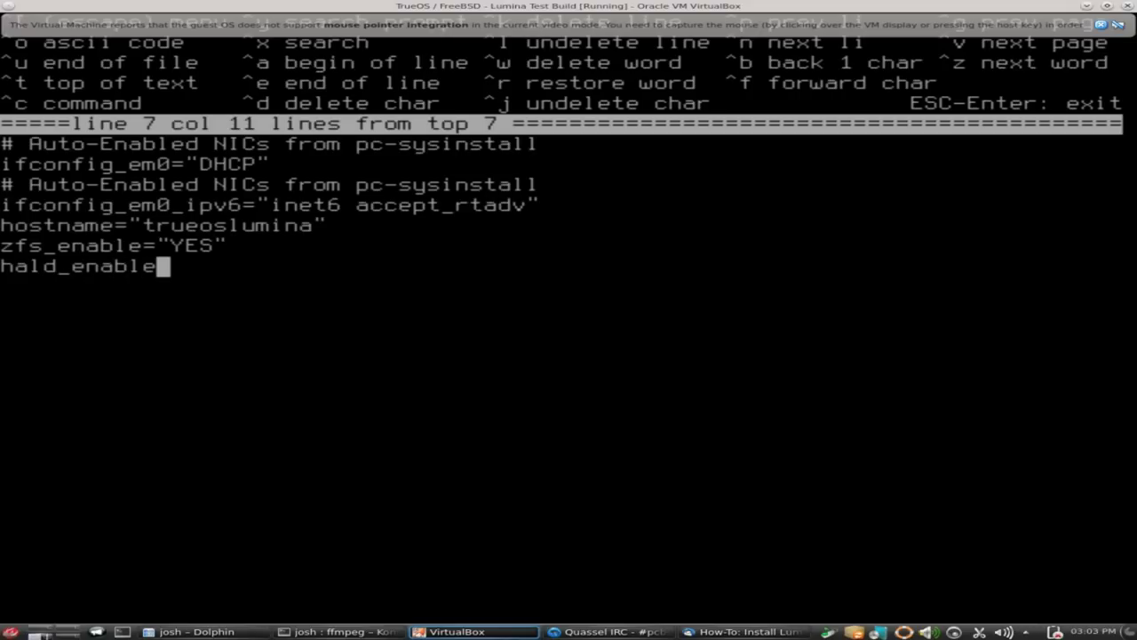
pyautogui.write('=')
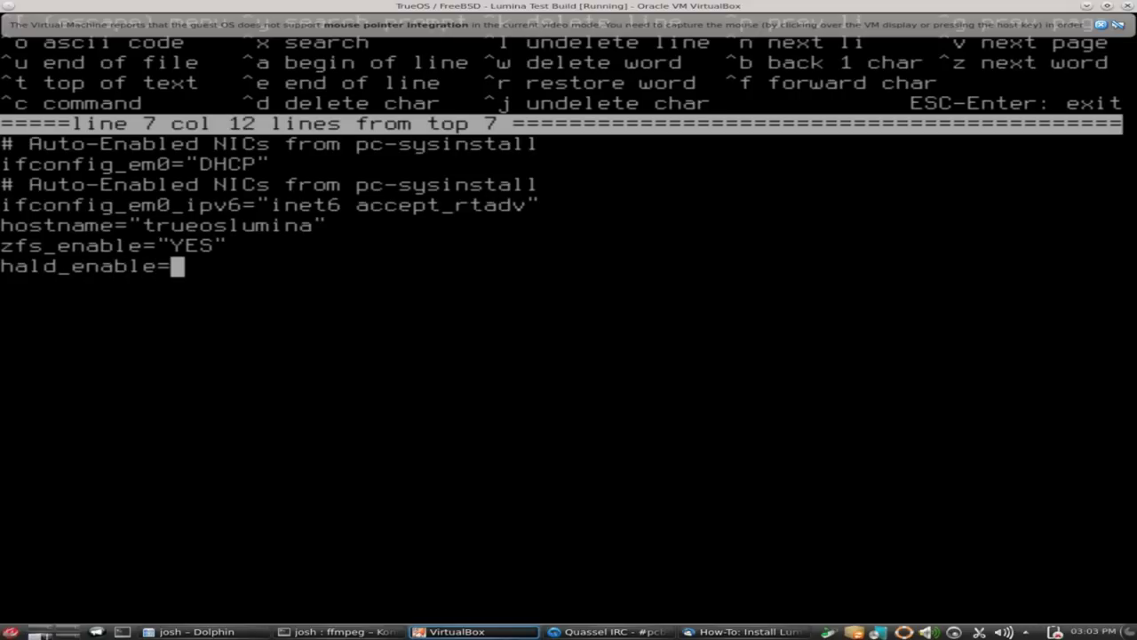
pyautogui.write('"YES"')
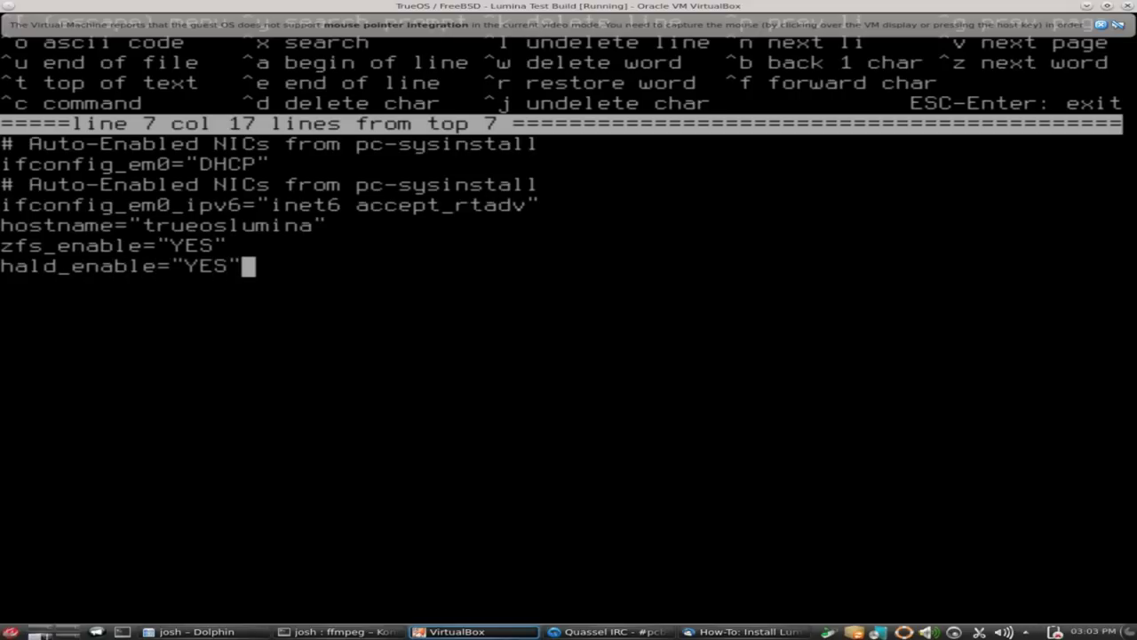
pyautogui.press('Return')
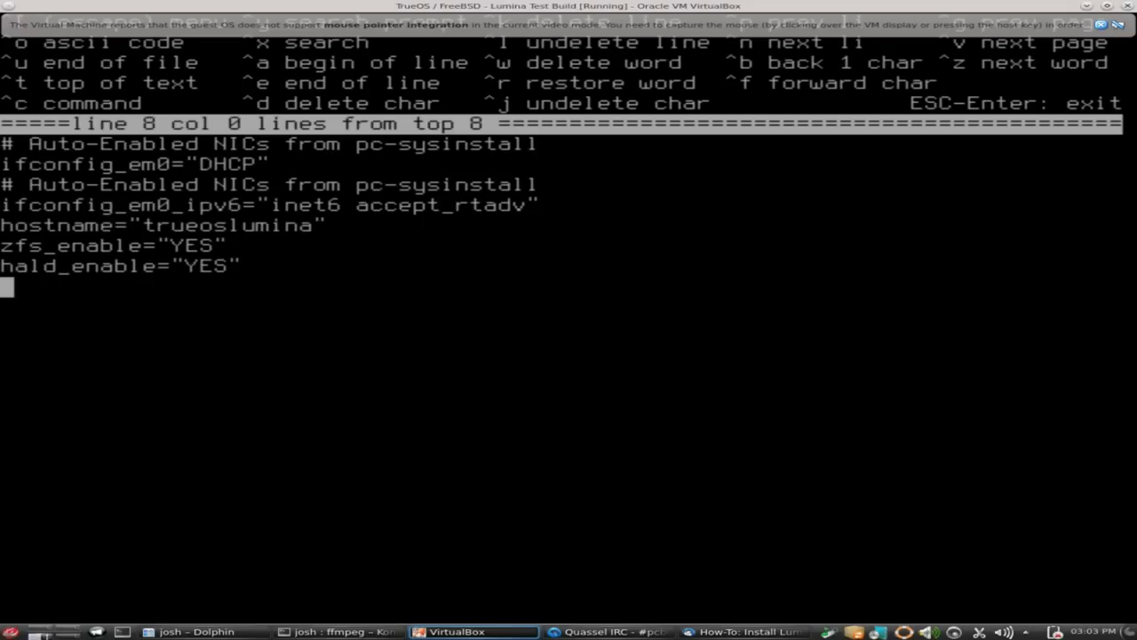
pyautogui.write('dbus')
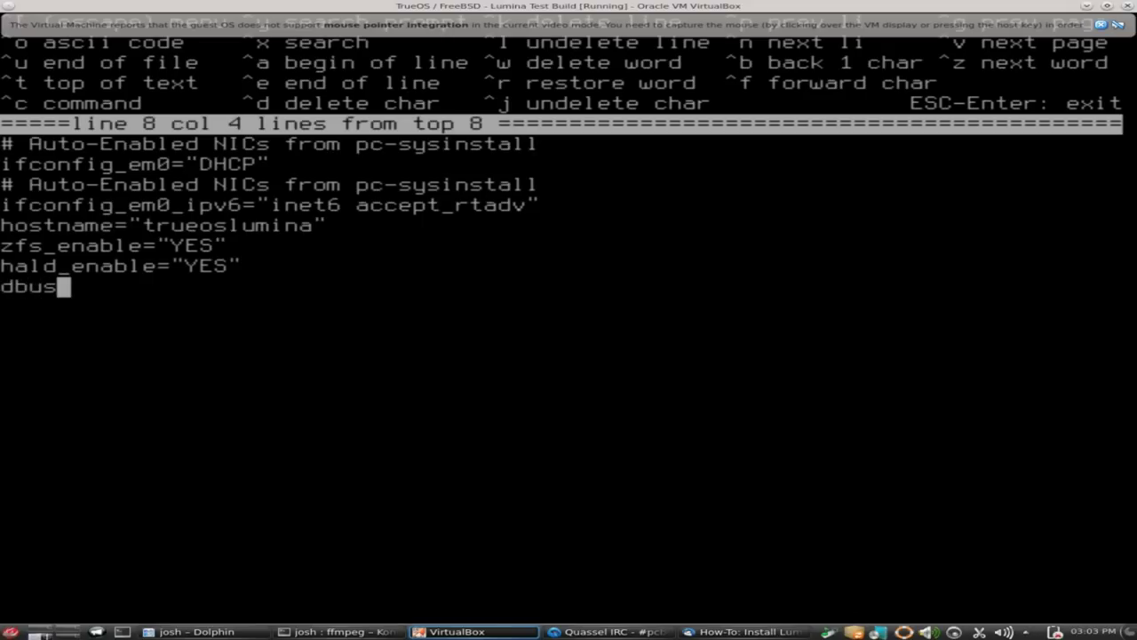
pyautogui.write('_enabl')
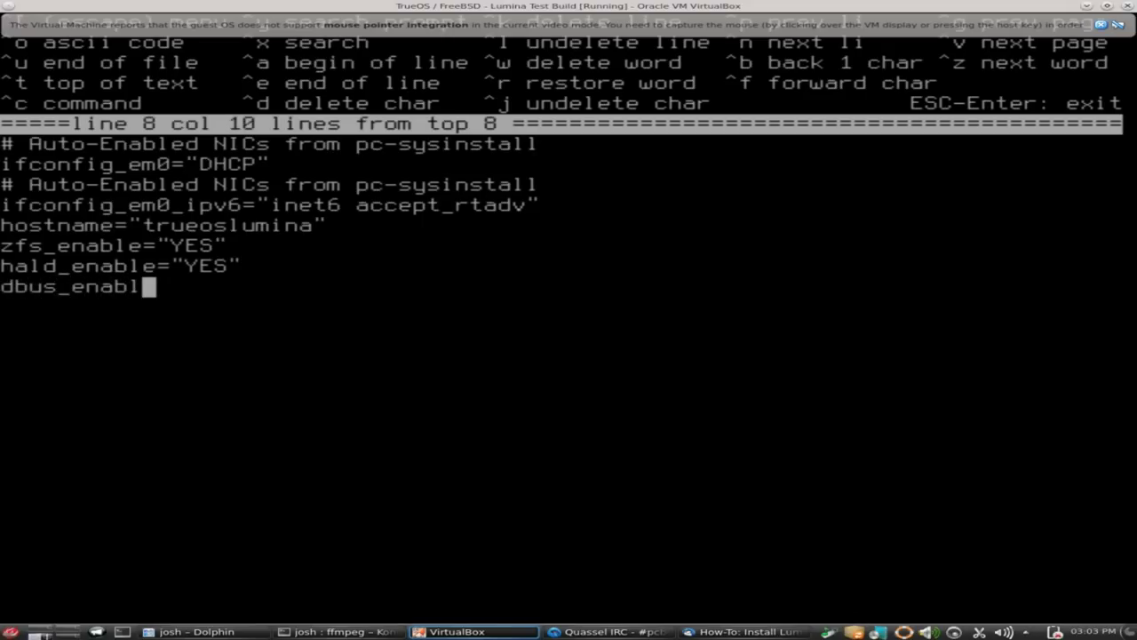
pyautogui.write('e="YES')
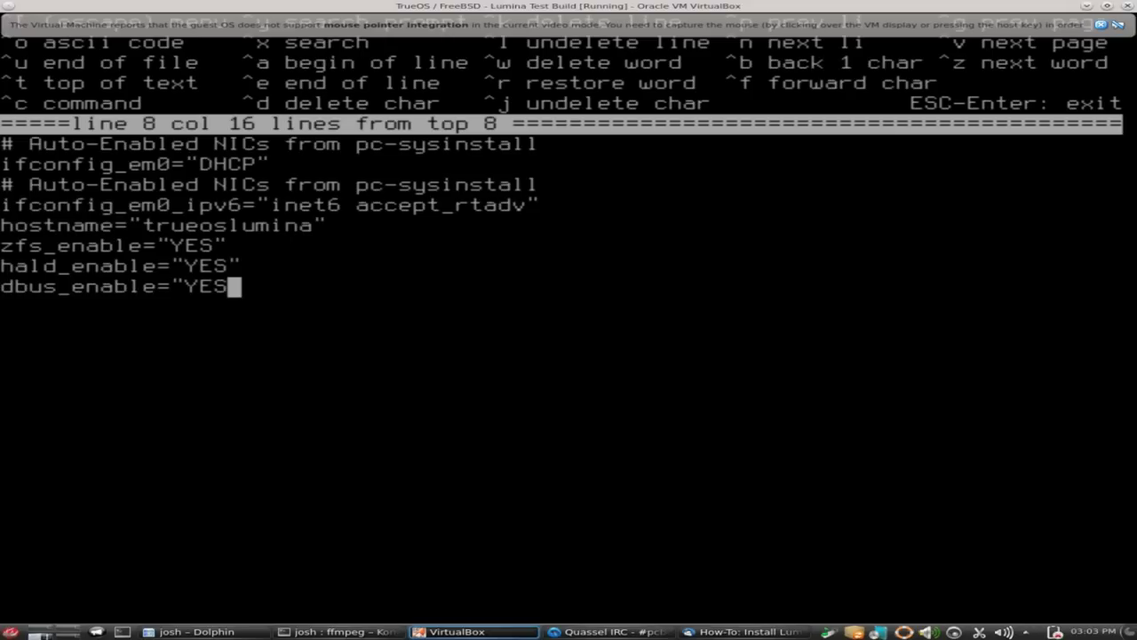
pyautogui.write('"')
pyautogui.press('Return')
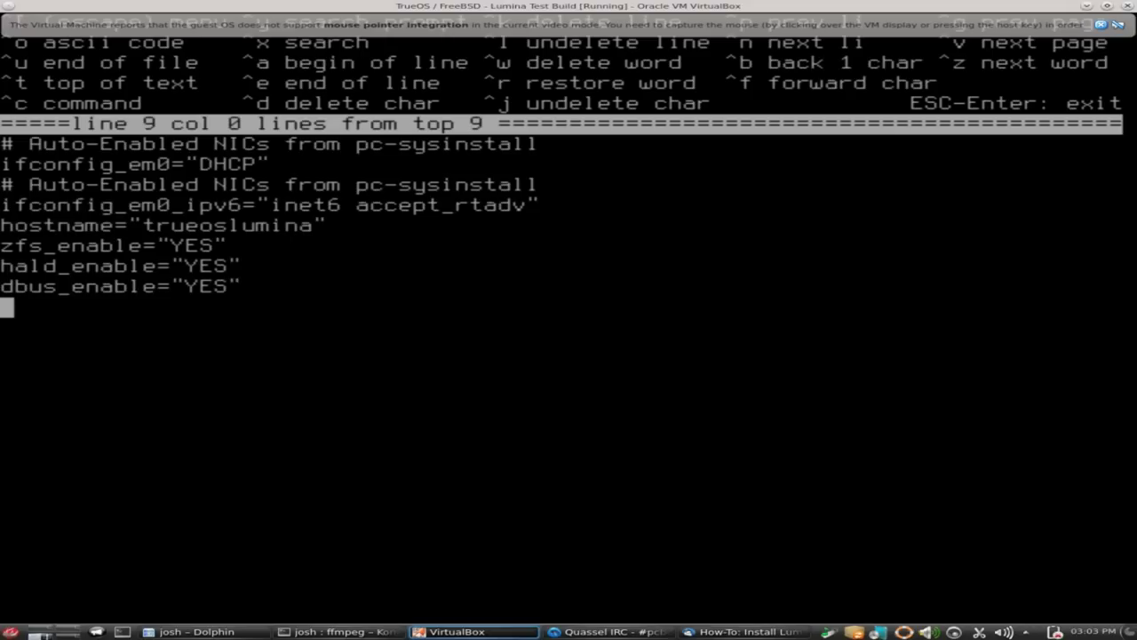
pyautogui.write('moused')
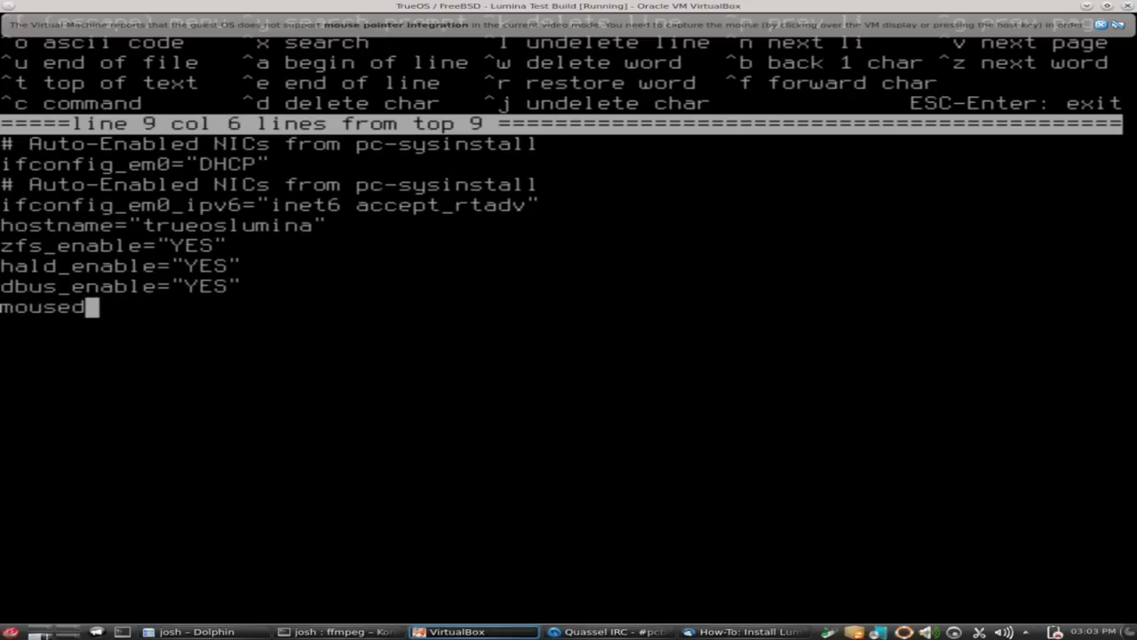
pyautogui.write('_enable')
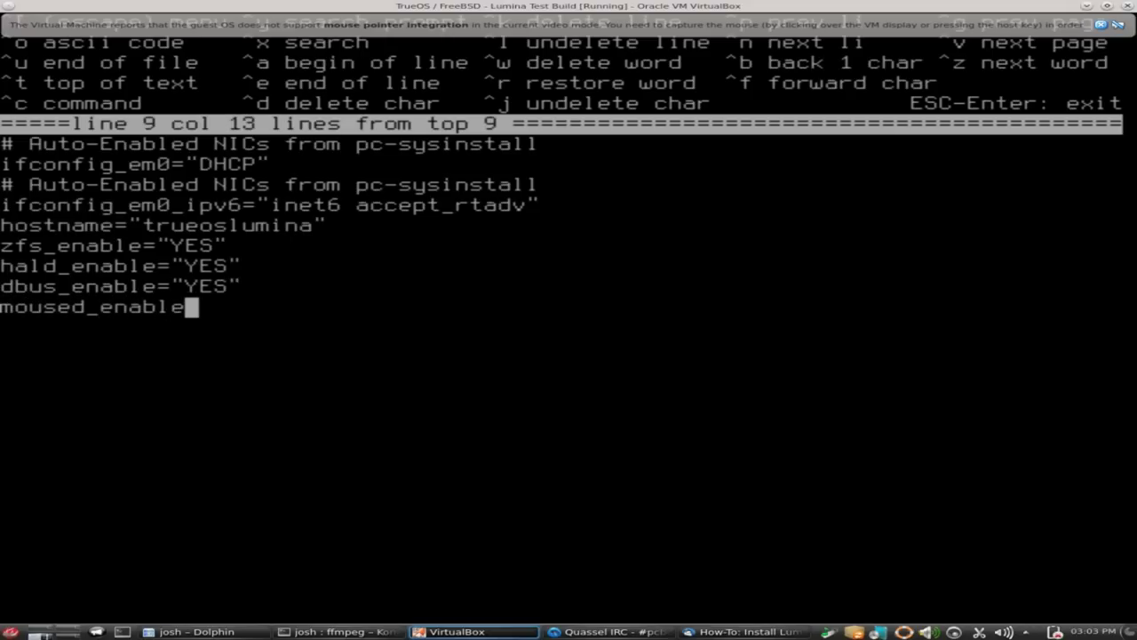
pyautogui.write('-')
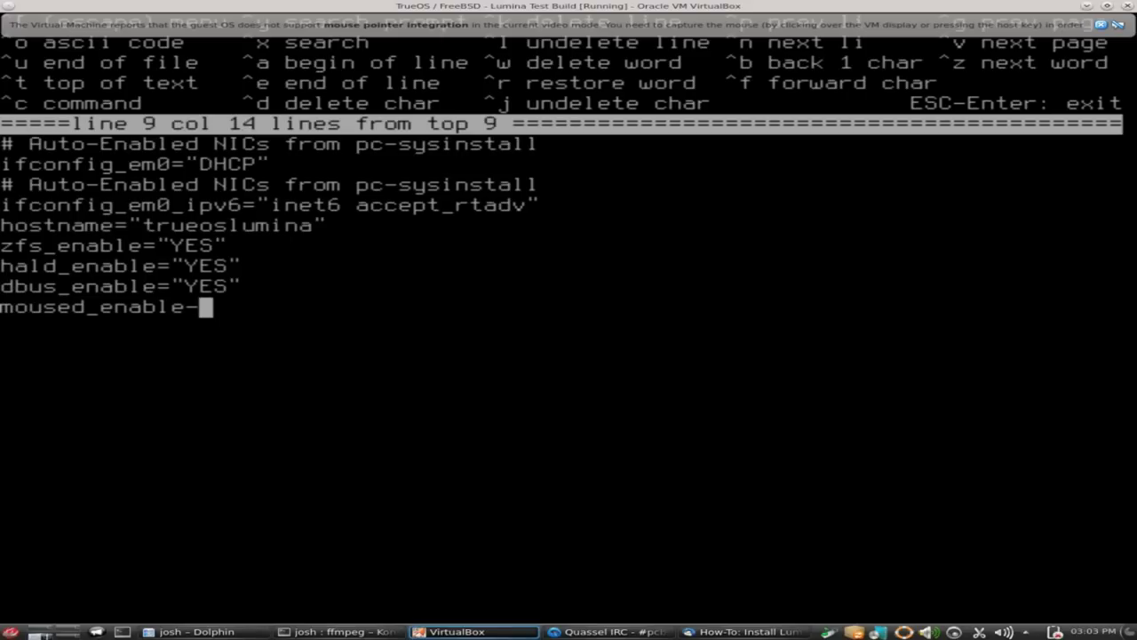
pyautogui.press('BackSpace')
pyautogui.write('="YES"')
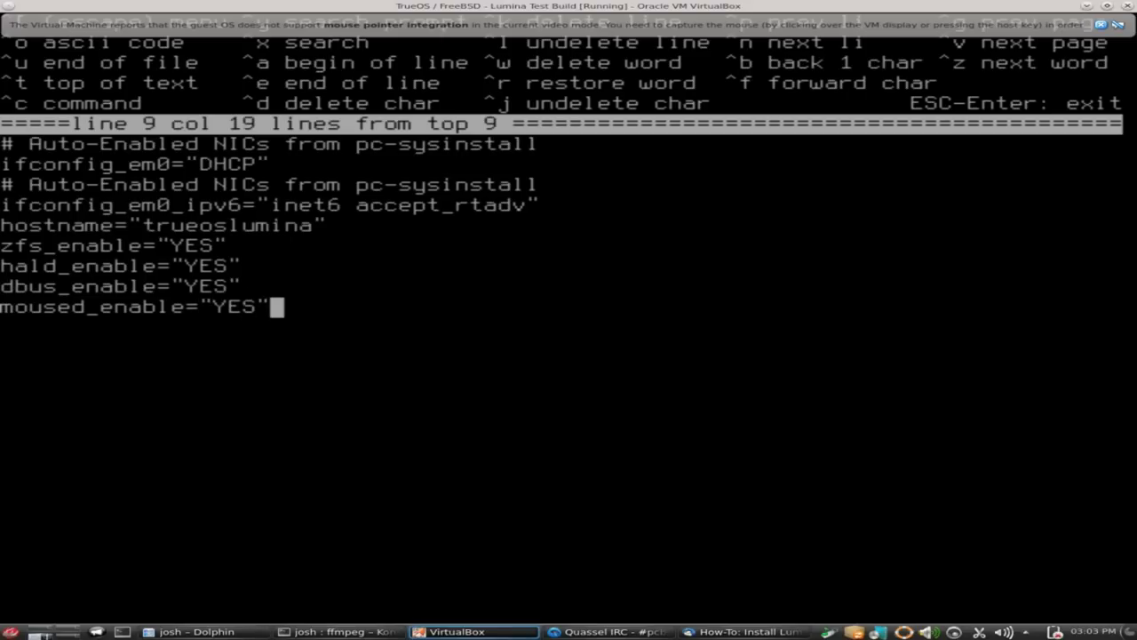
pyautogui.press('Return')
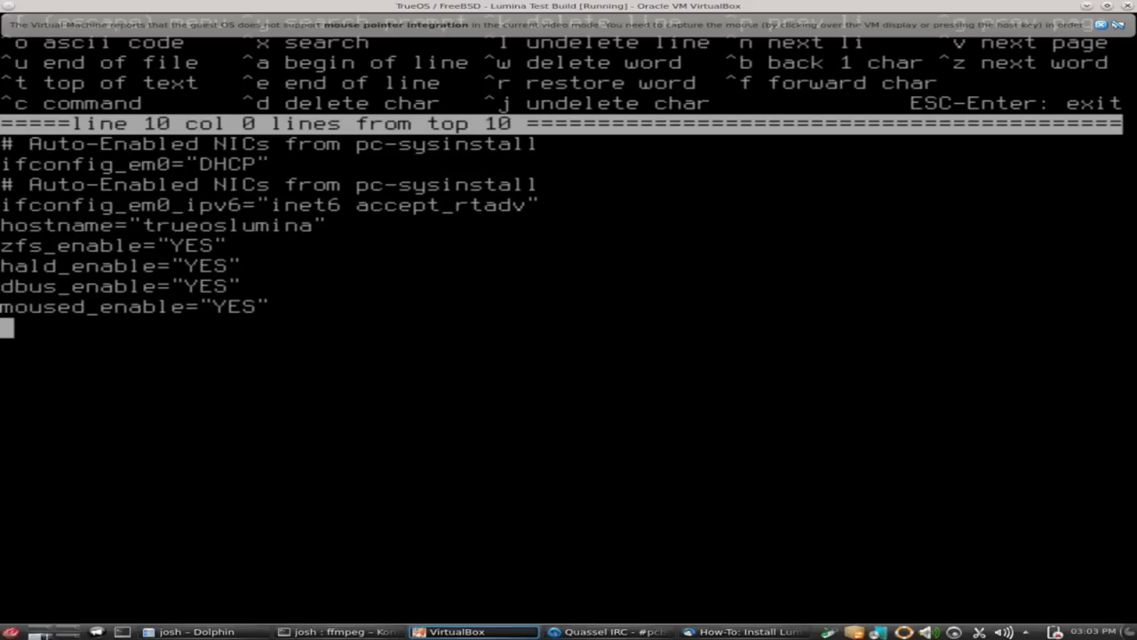
pyautogui.write('mixer')
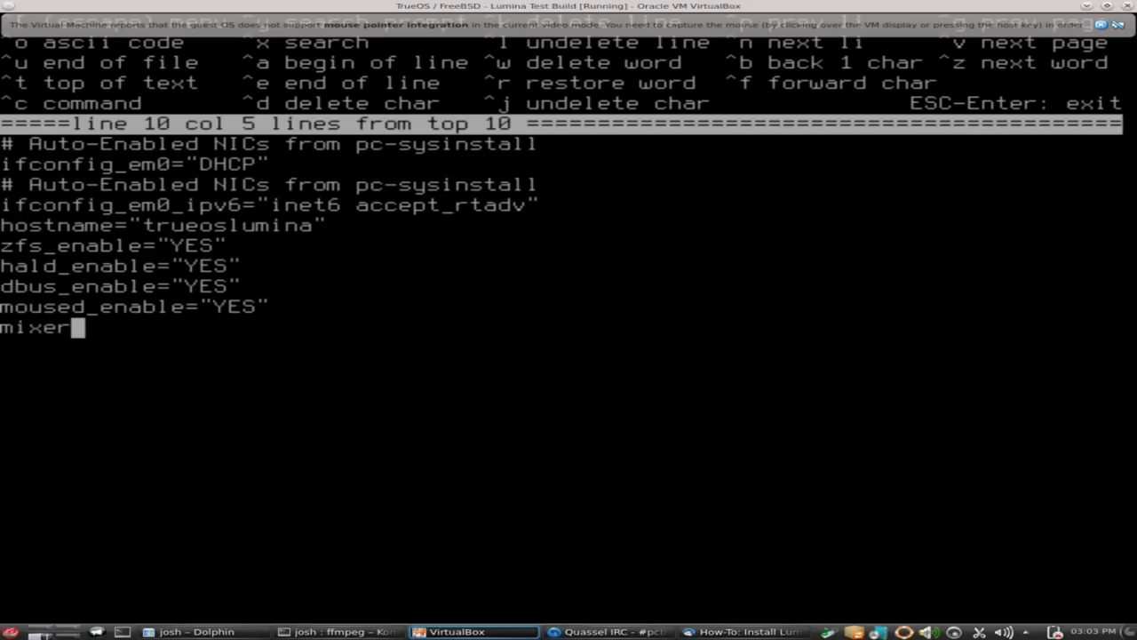
pyautogui.write('_ena')
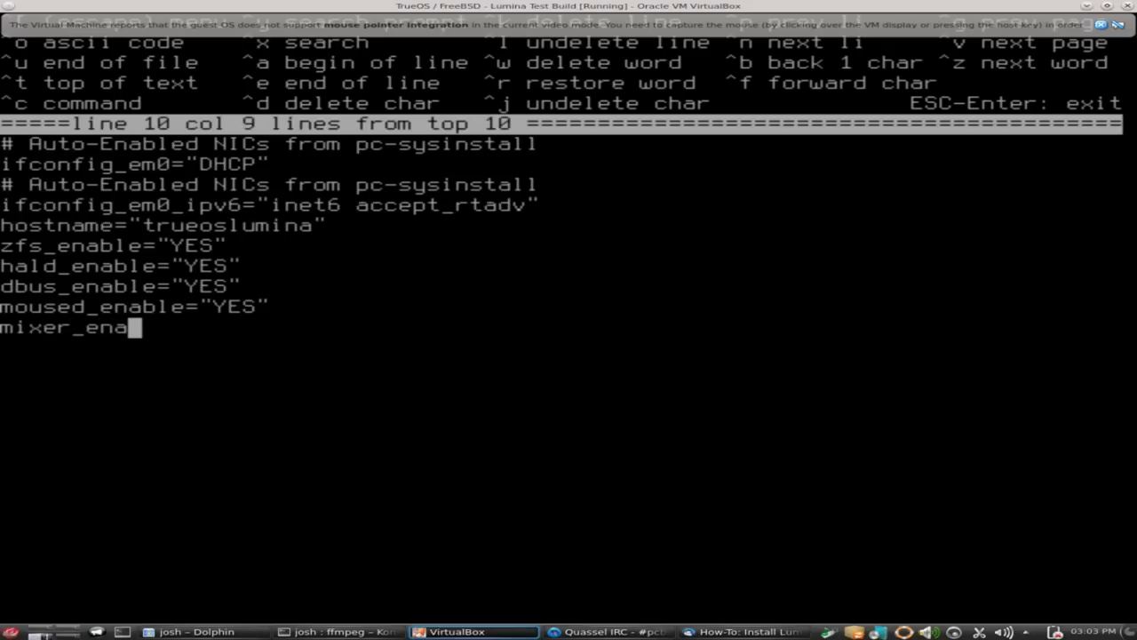
pyautogui.write('ble="YES"')
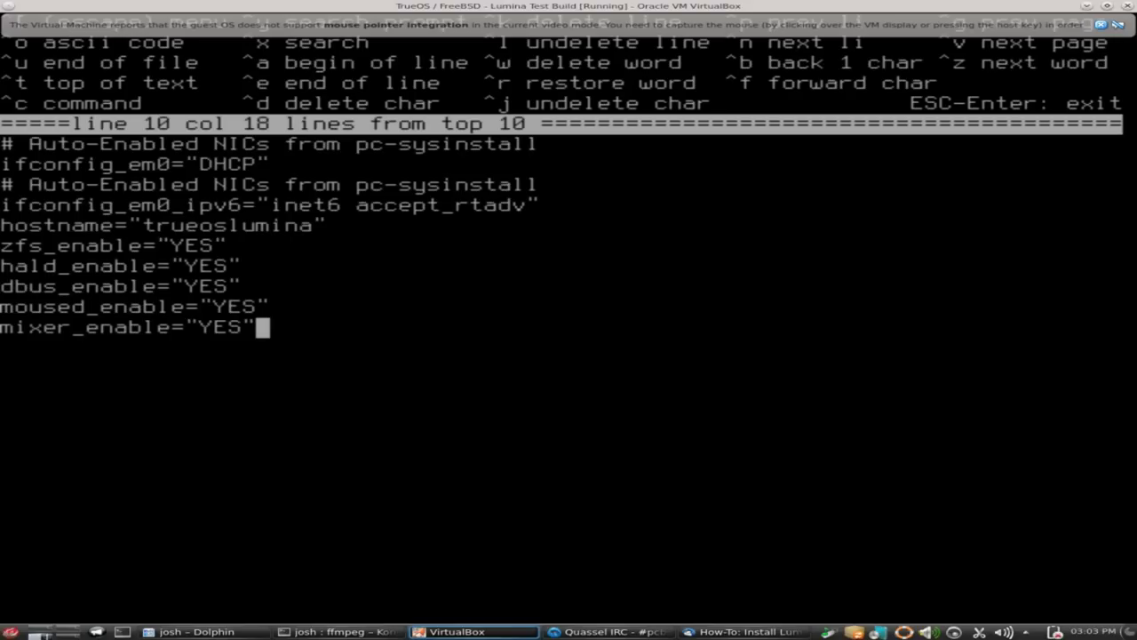
# Leave ee, saving the changes to /etc/rc.conf.
pyautogui.press('Escape')
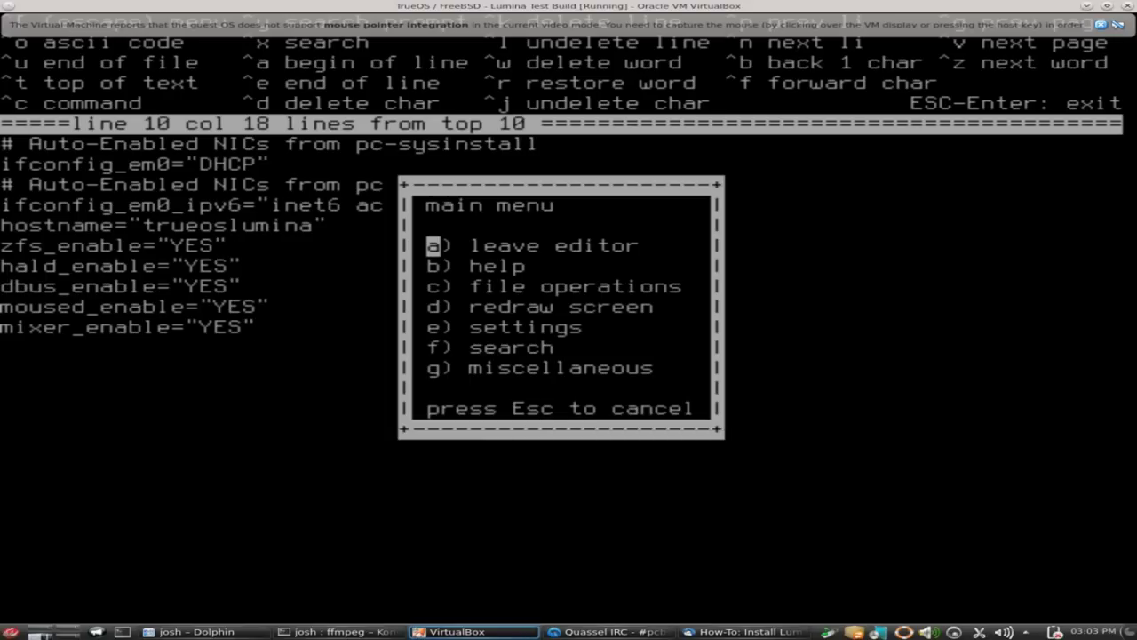
pyautogui.press('a')
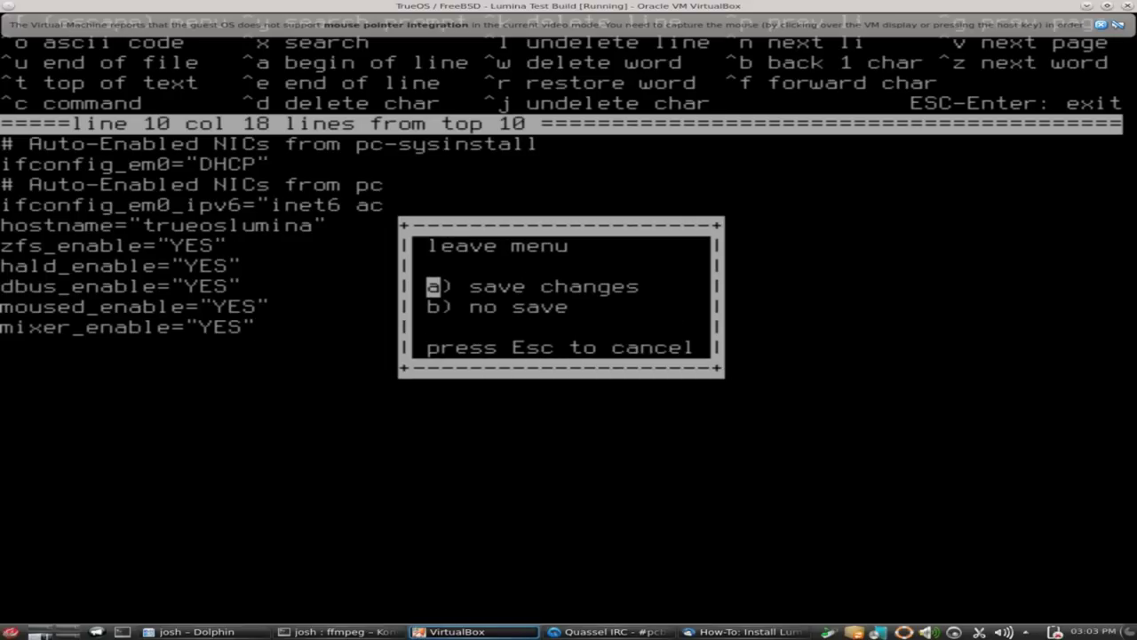
pyautogui.press('a')
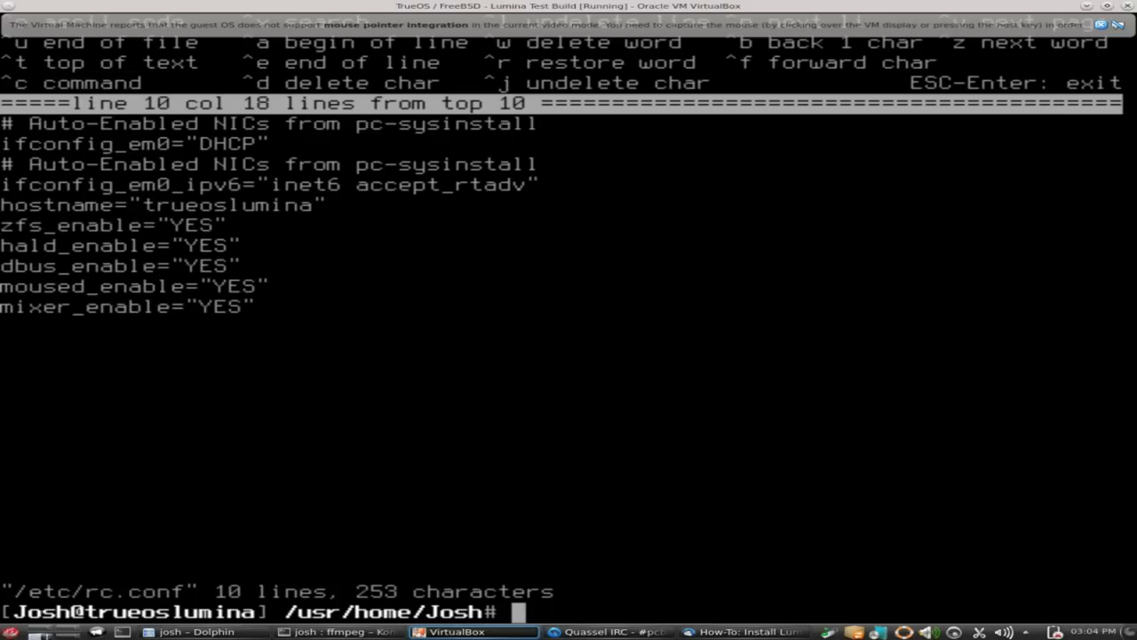
# Reboot the VM immediately with shutdown -r now.
pyautogui.write('shutdown')
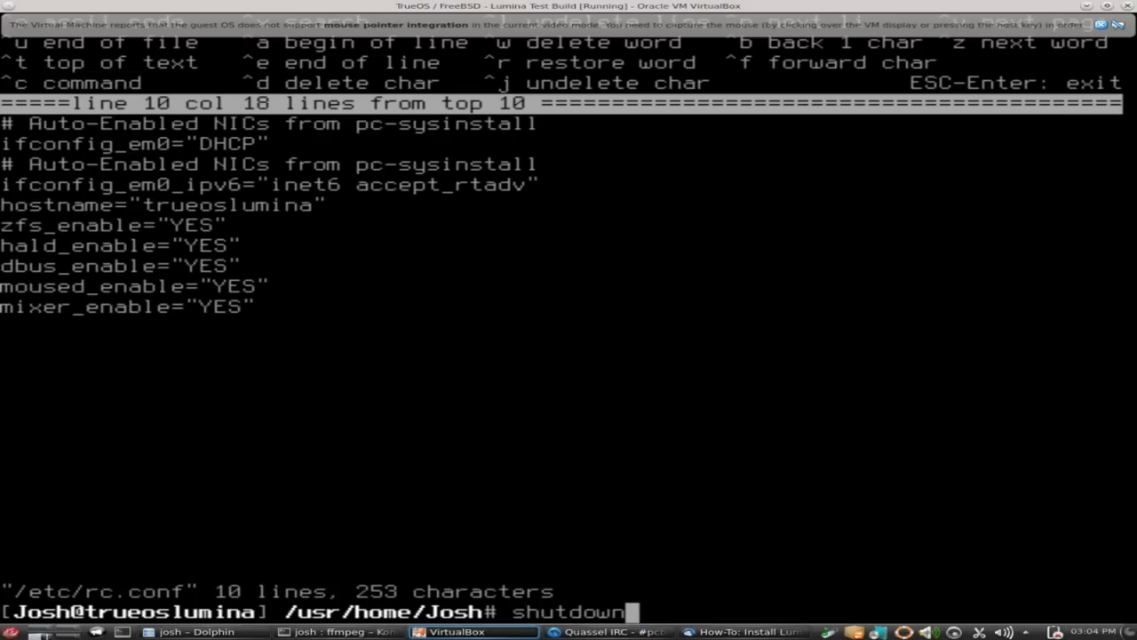
pyautogui.write(' -r now')
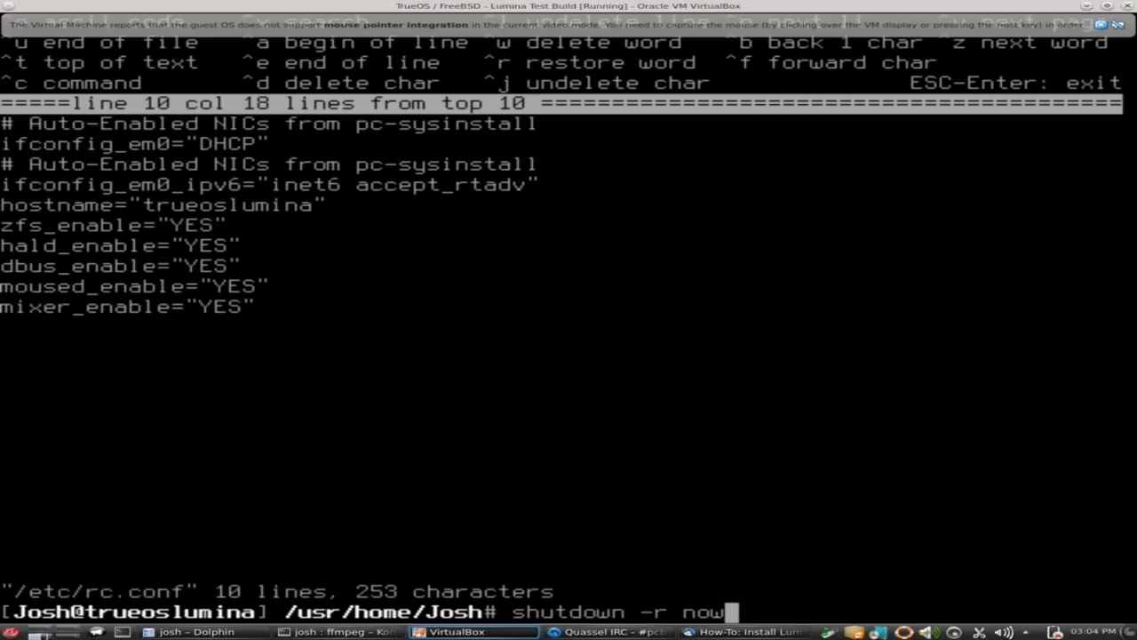
pyautogui.press('Return')
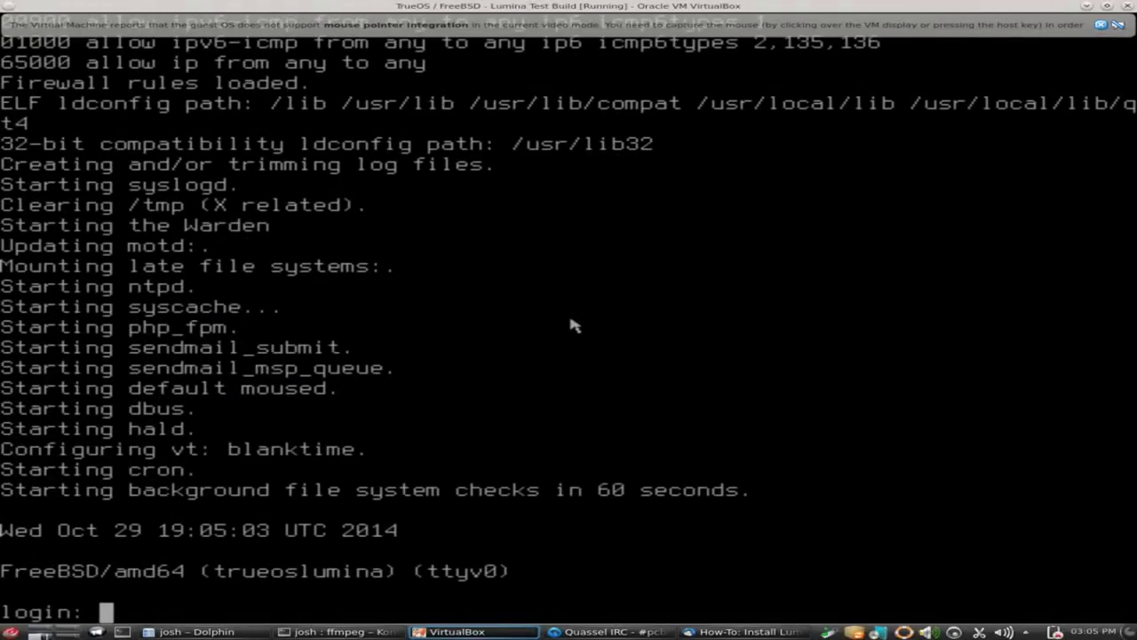
# Log back in to the rebooted guest with the regular user's username and password.
pyautogui.write('Josh')
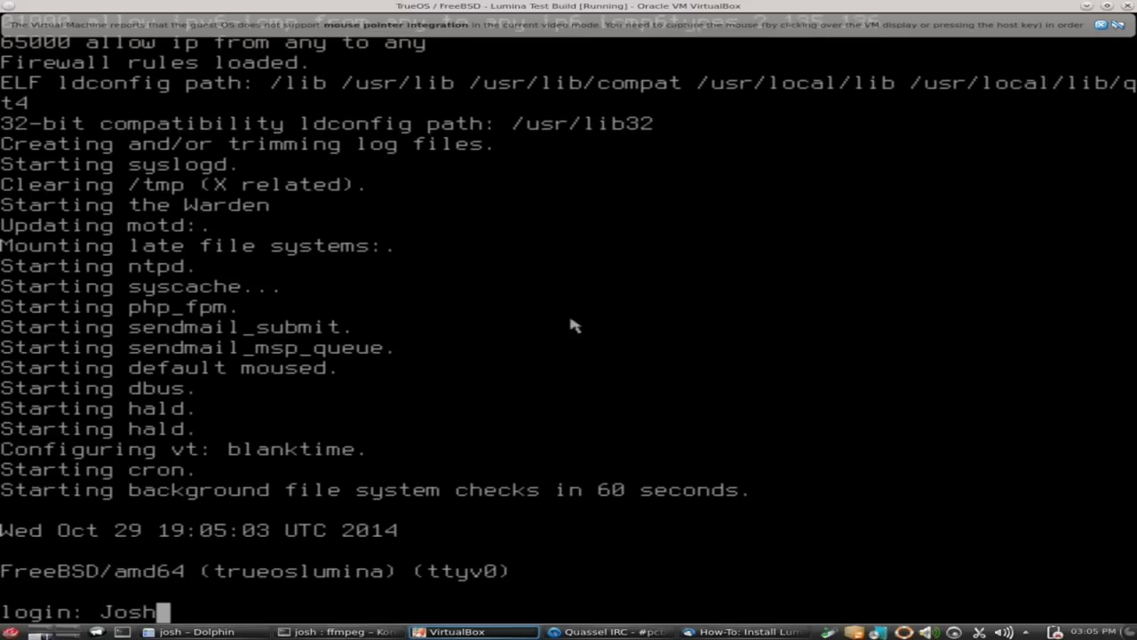
pyautogui.press('Return')
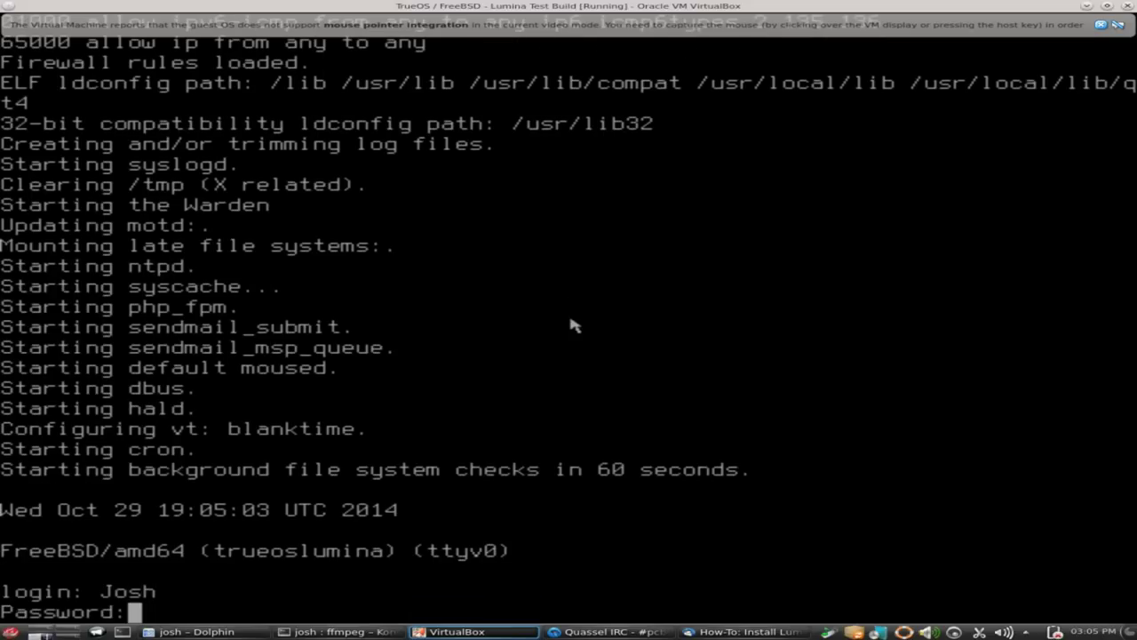
pyautogui.press('Return')
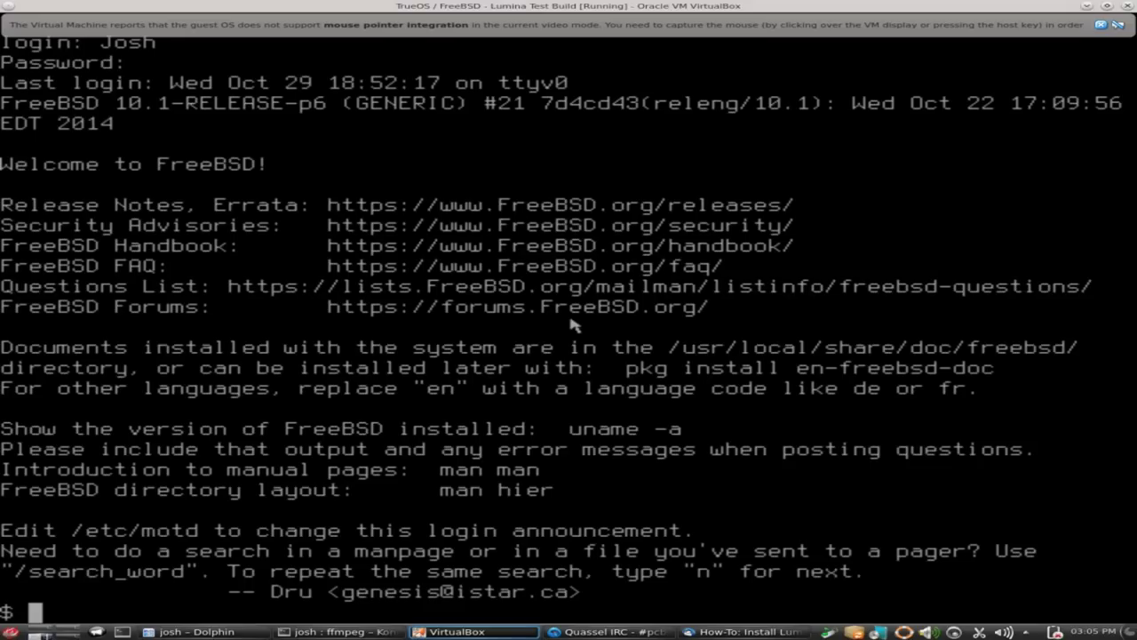
# Create ~/.xinitrc in the ee editor with edit ~/.xinitrc.
pyautogui.write('edi')
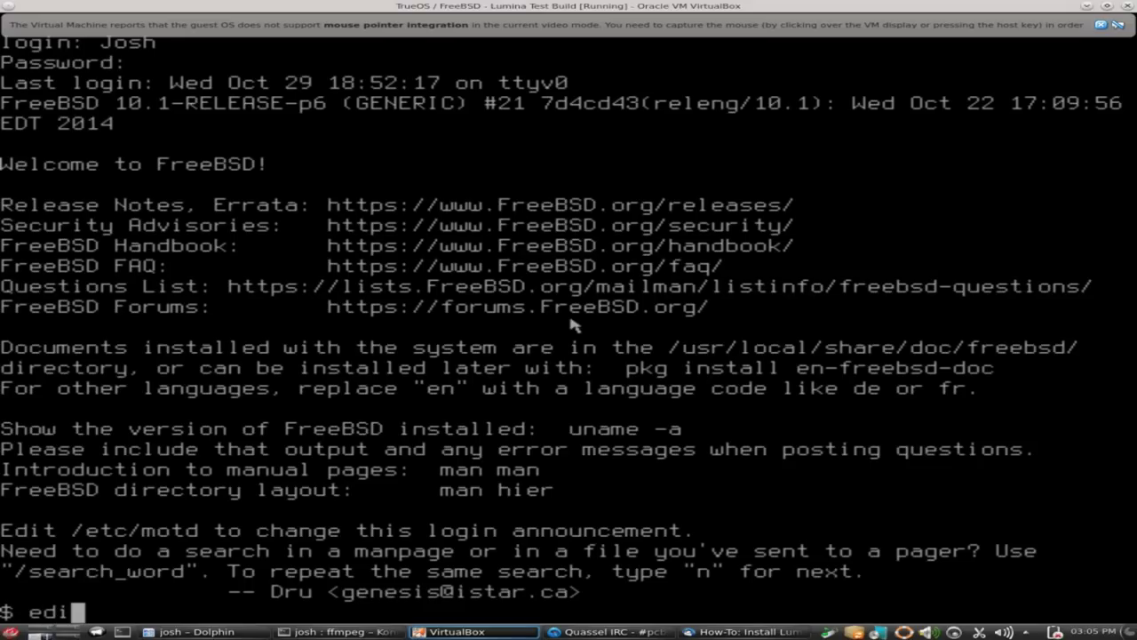
pyautogui.write('t')
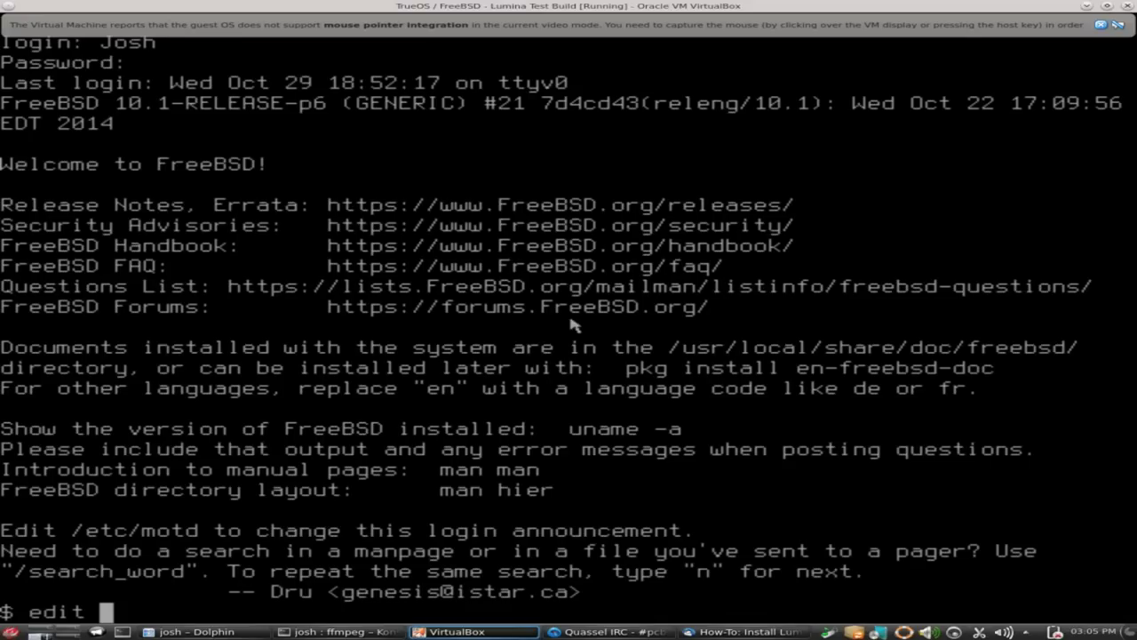
pyautogui.write('~/')
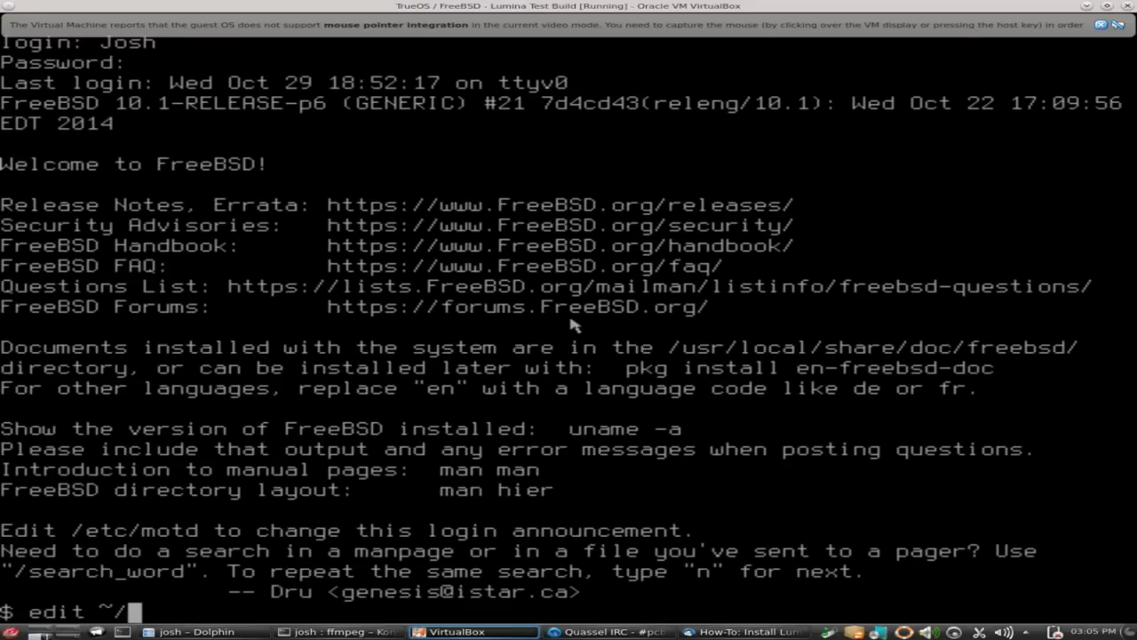
pyautogui.write('.')
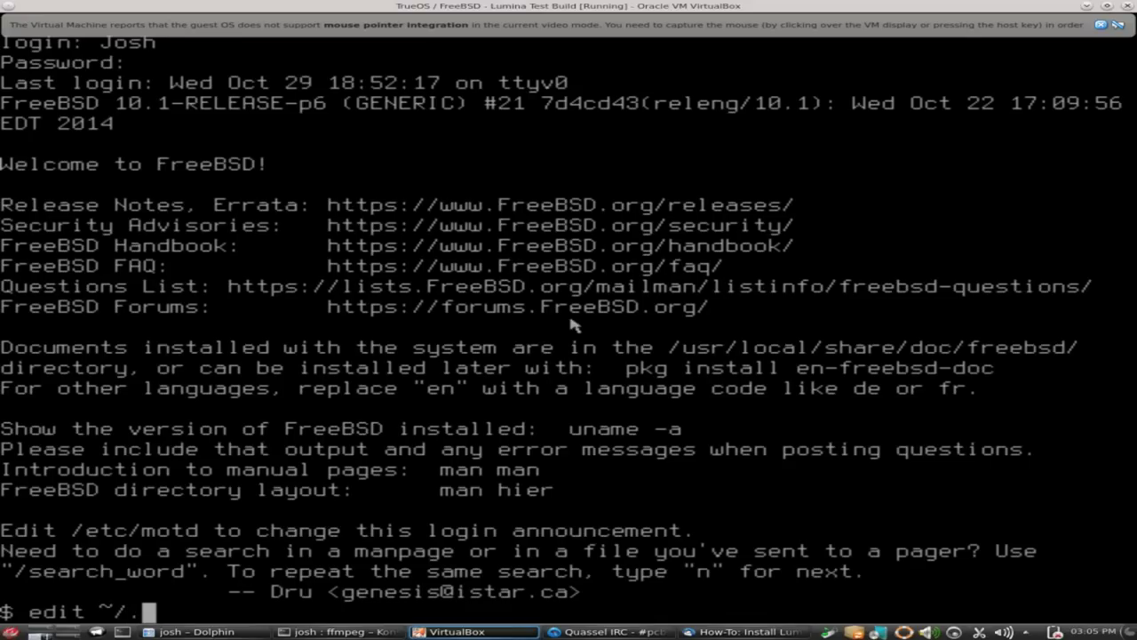
pyautogui.write('xin')
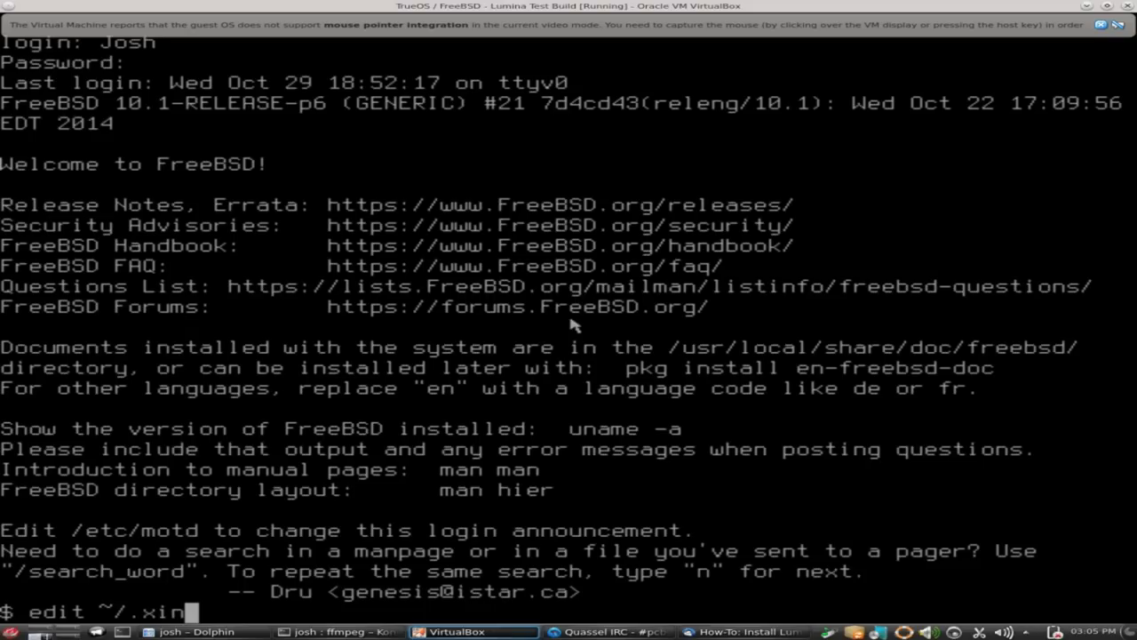
pyautogui.write('itrc')
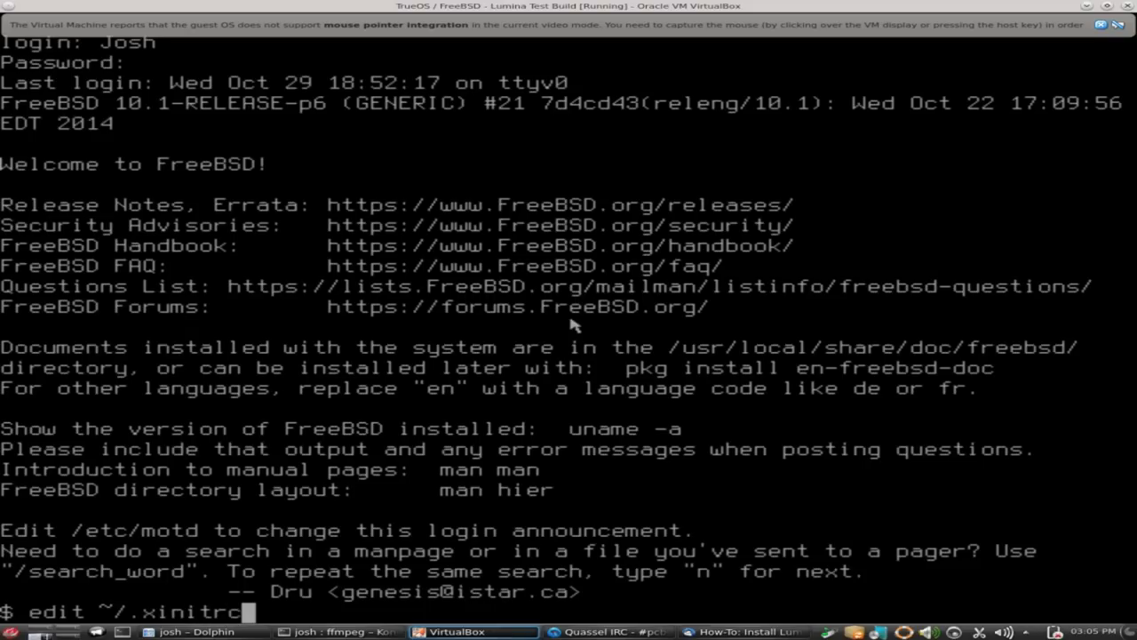
pyautogui.press('Return')
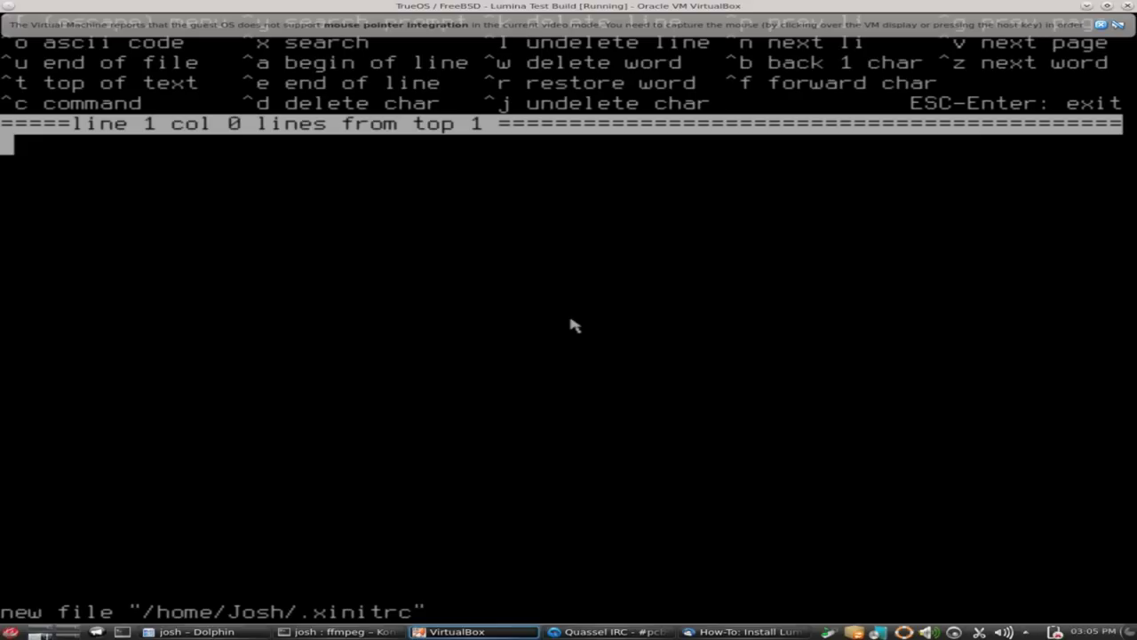
# Write #!/bin/sh and /usr/local/bin/Lumina-DE as the two lines of .xinitrc.
pyautogui.write('#!')
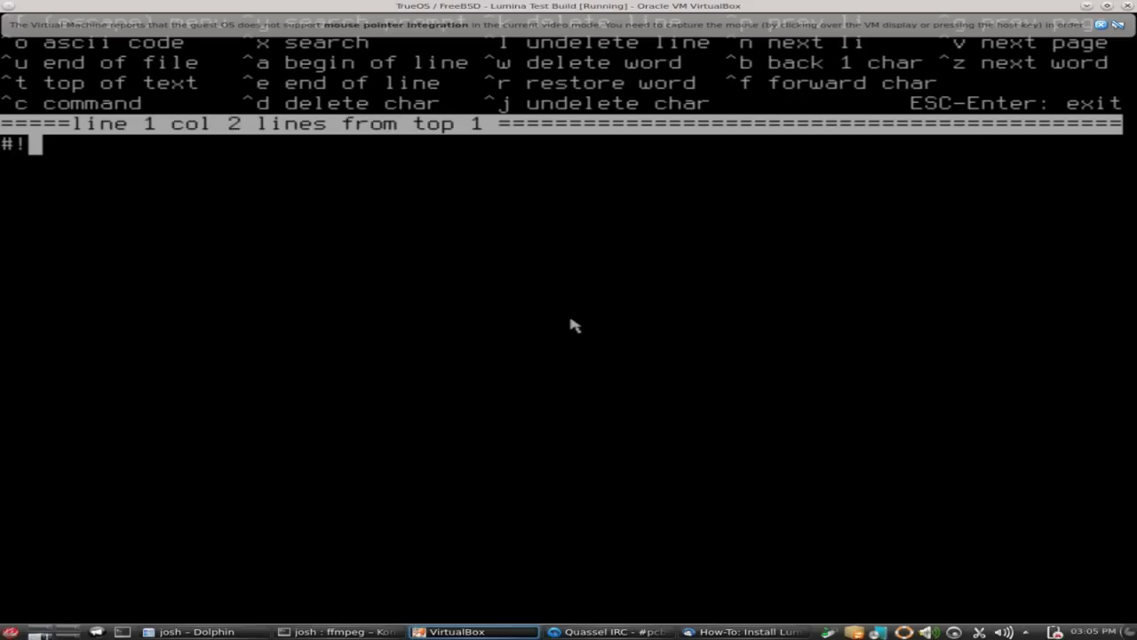
pyautogui.write('/bin/')
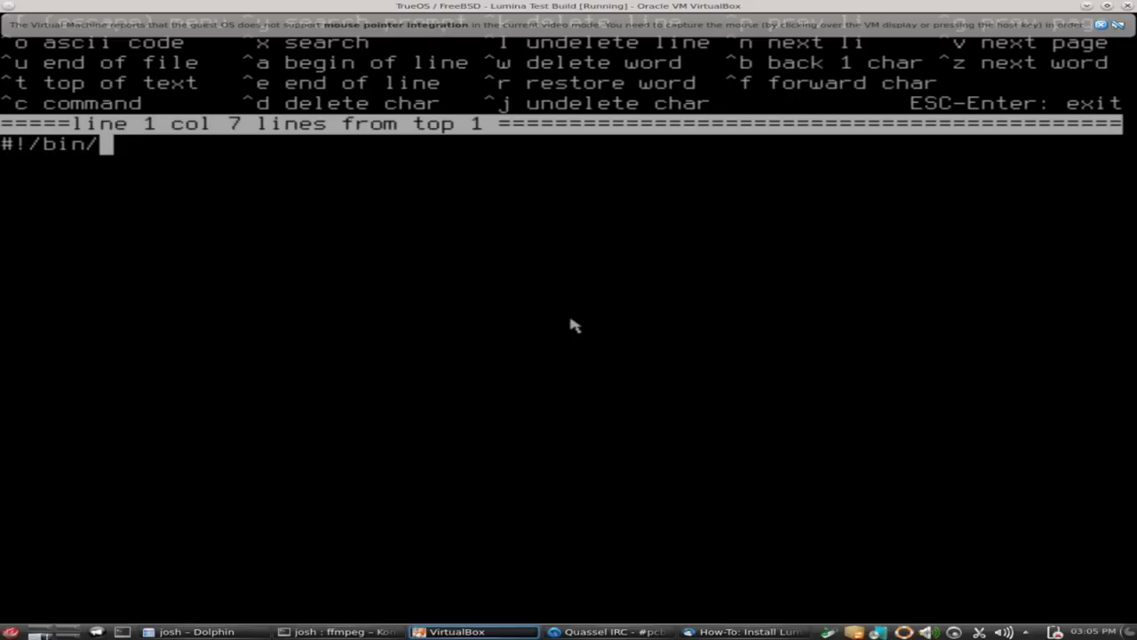
pyautogui.write('sh')
pyautogui.press('Return')
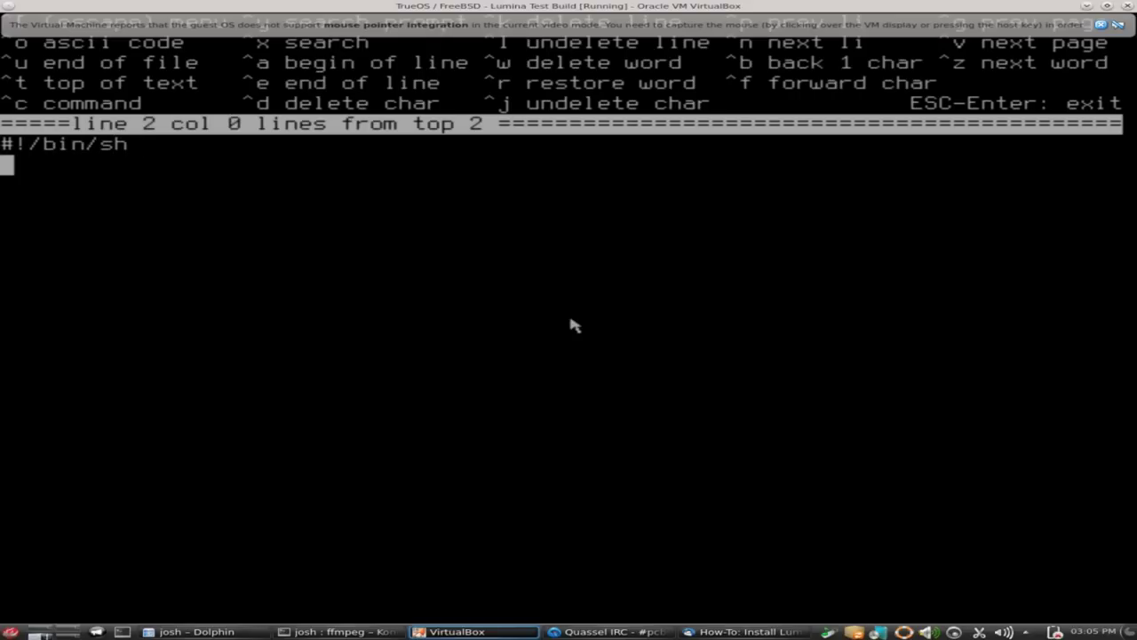
pyautogui.write('/usr')
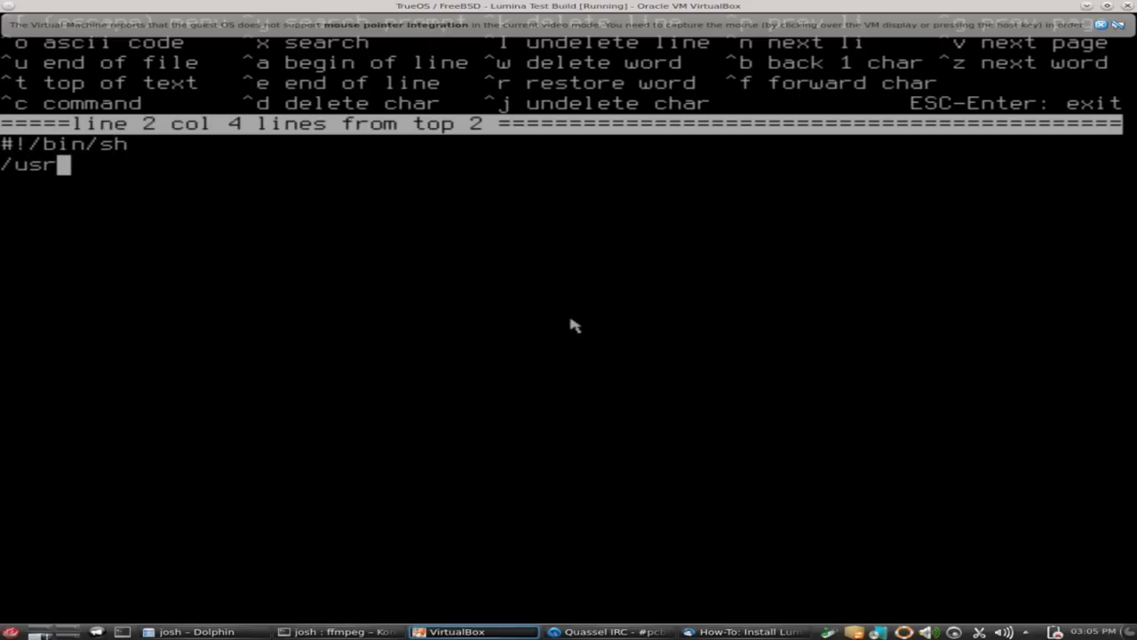
pyautogui.write('/')
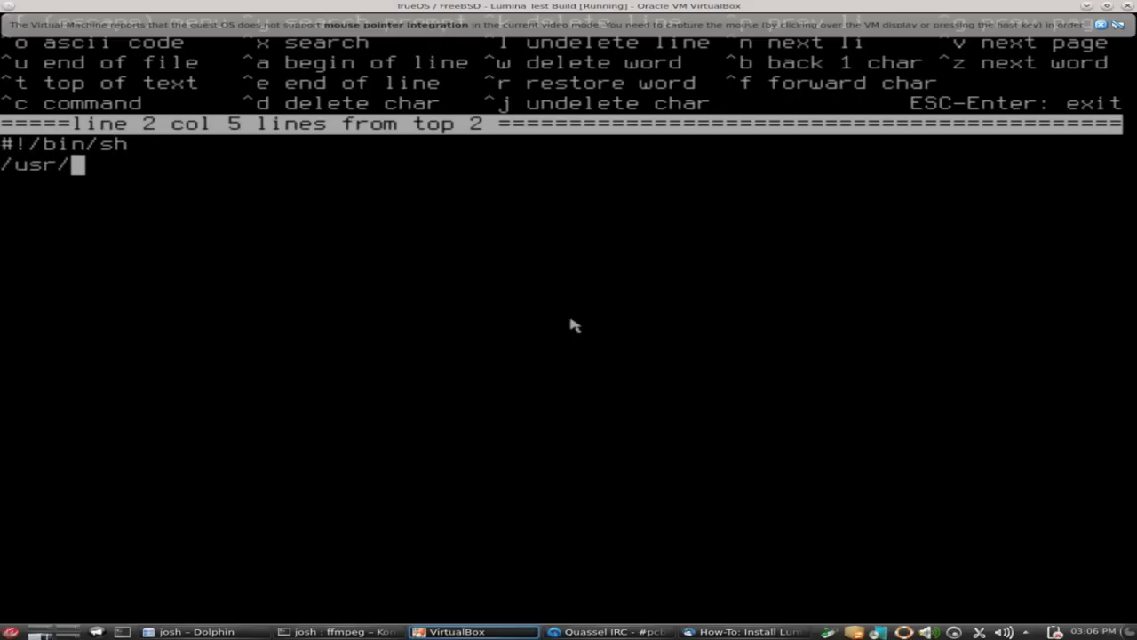
pyautogui.write('local')
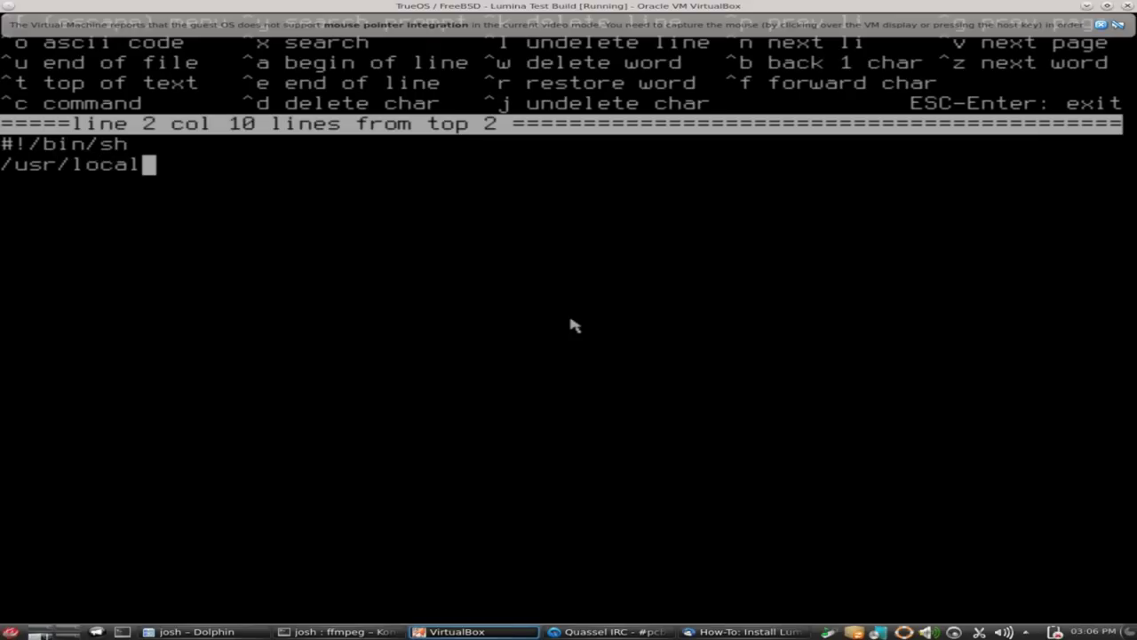
pyautogui.write('/bin/')
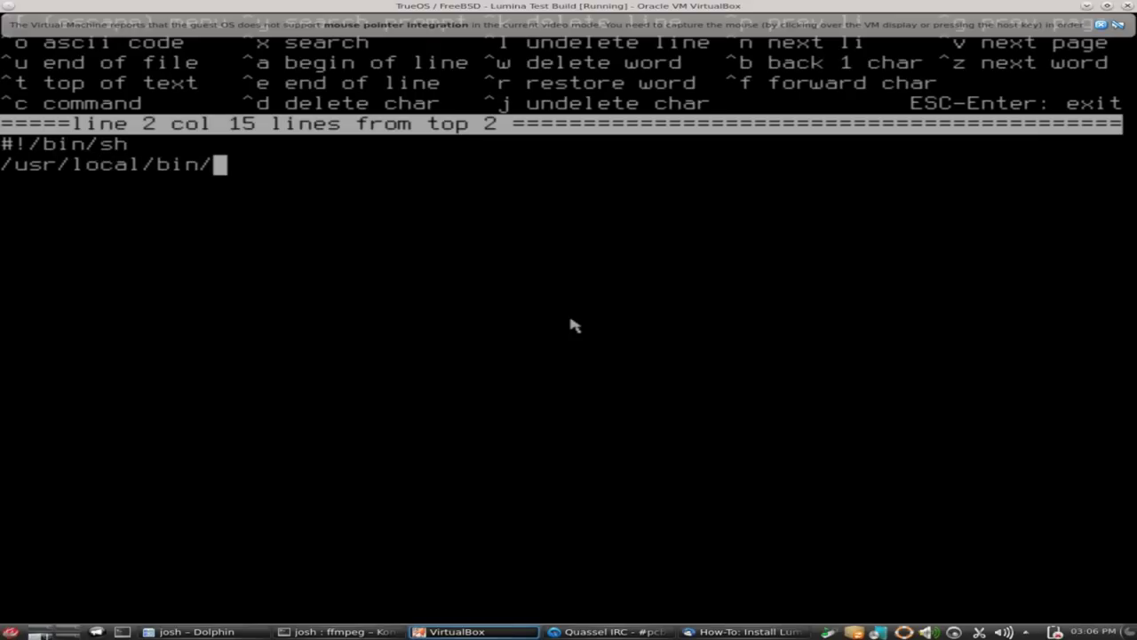
pyautogui.write('Lum')
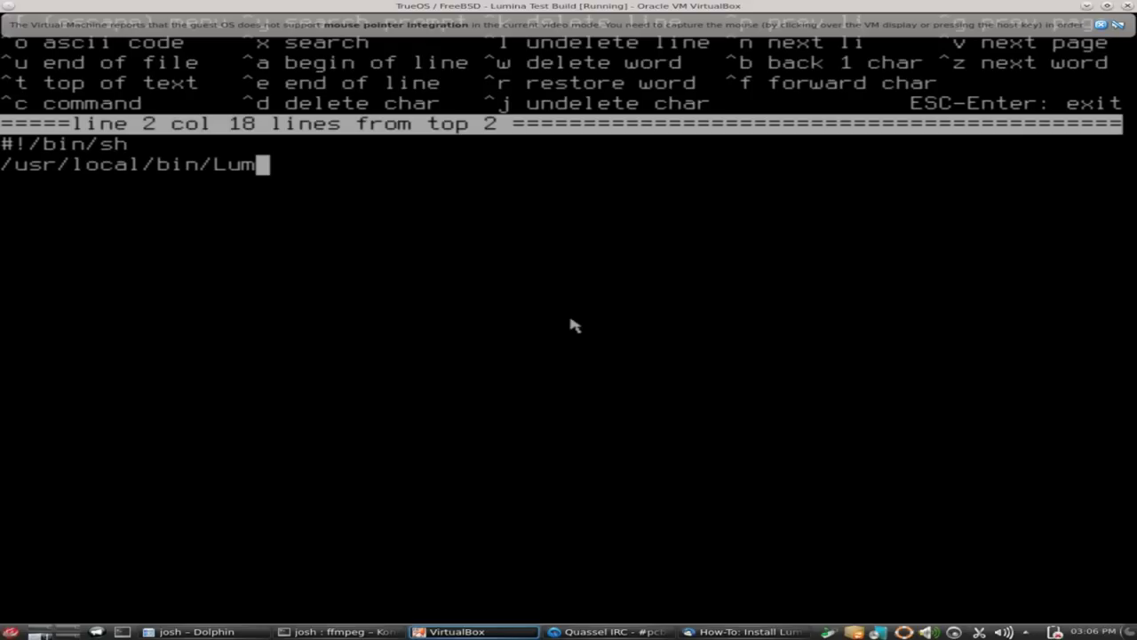
pyautogui.write('ina-D')
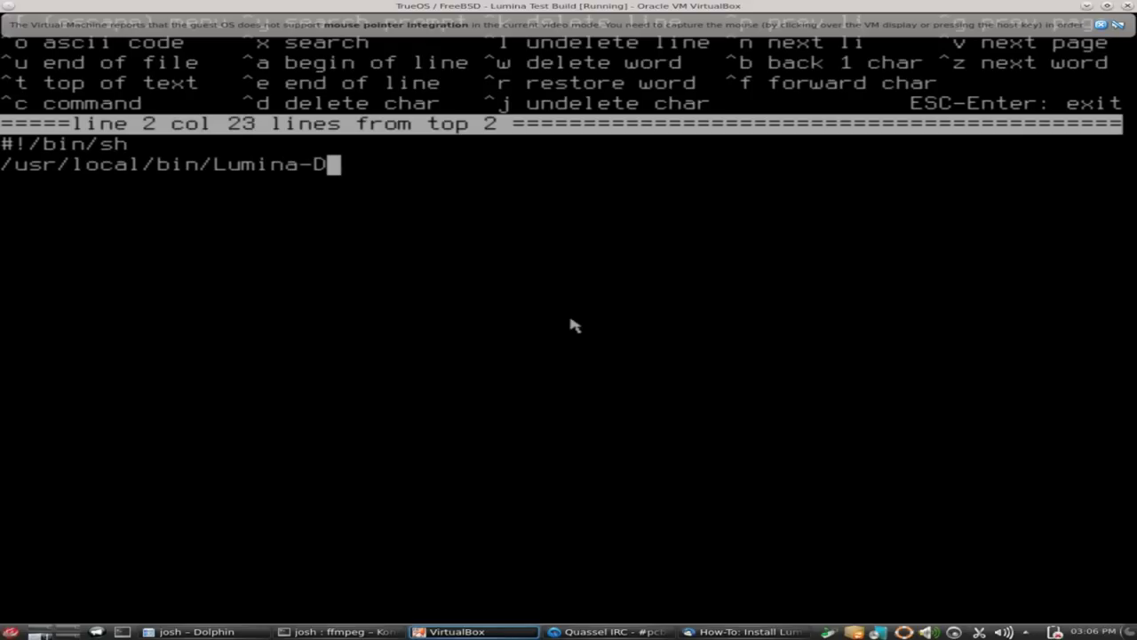
pyautogui.write('E')
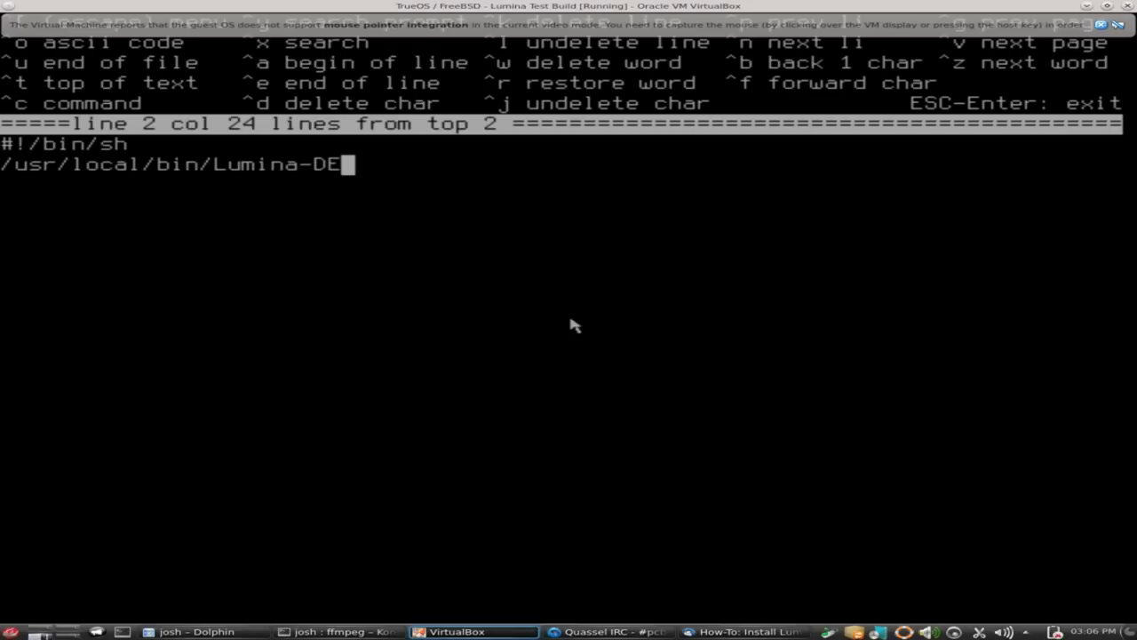
# Save and exit .xinitrc, then make it executable with chmod 755 ~/.xinitrc.
pyautogui.press('Escape')
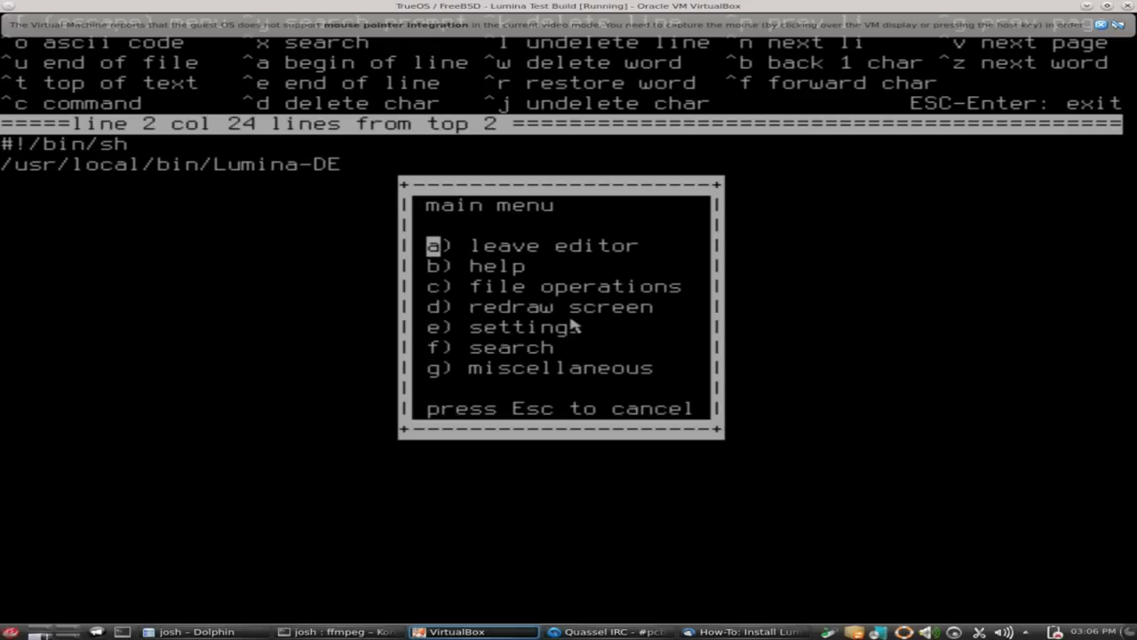
pyautogui.press('a')
pyautogui.press('a')
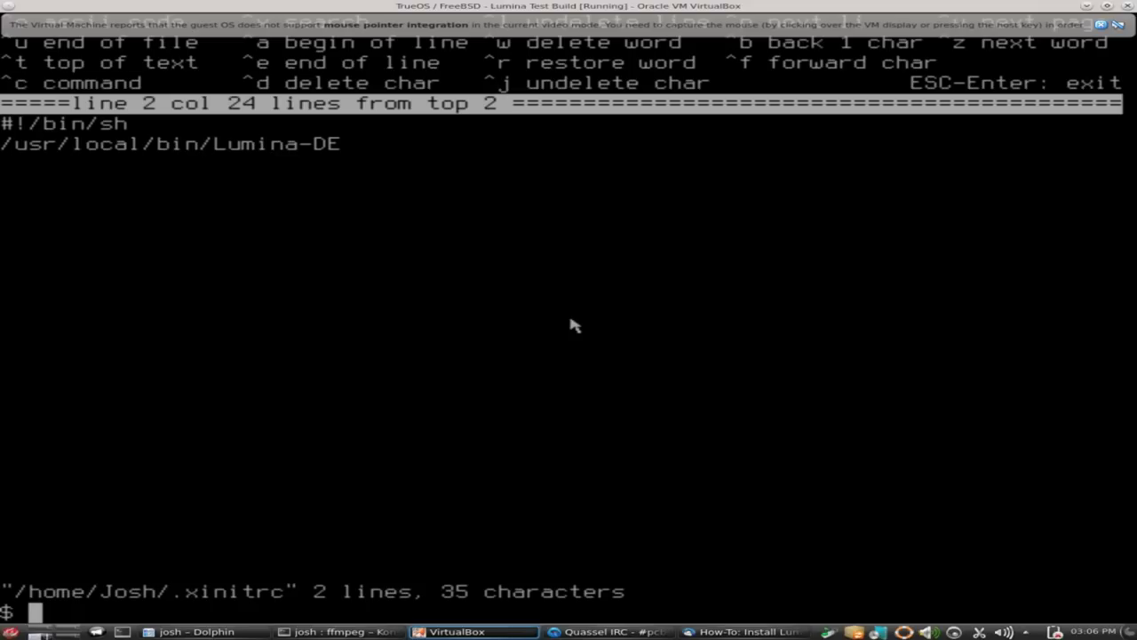
pyautogui.write('ch')
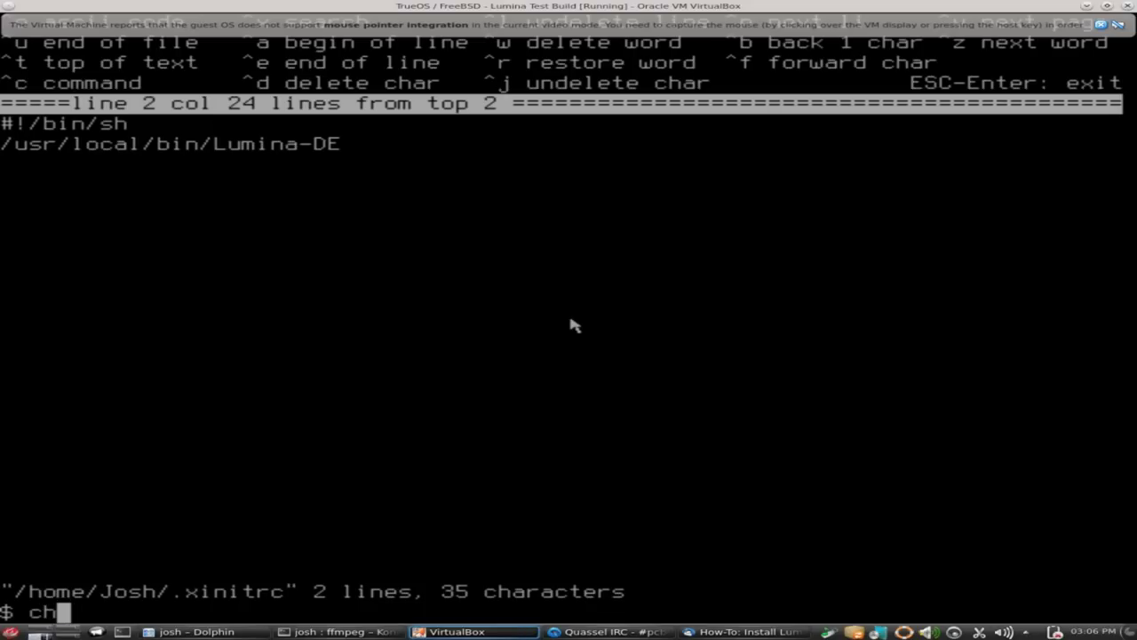
pyautogui.write('mod ')
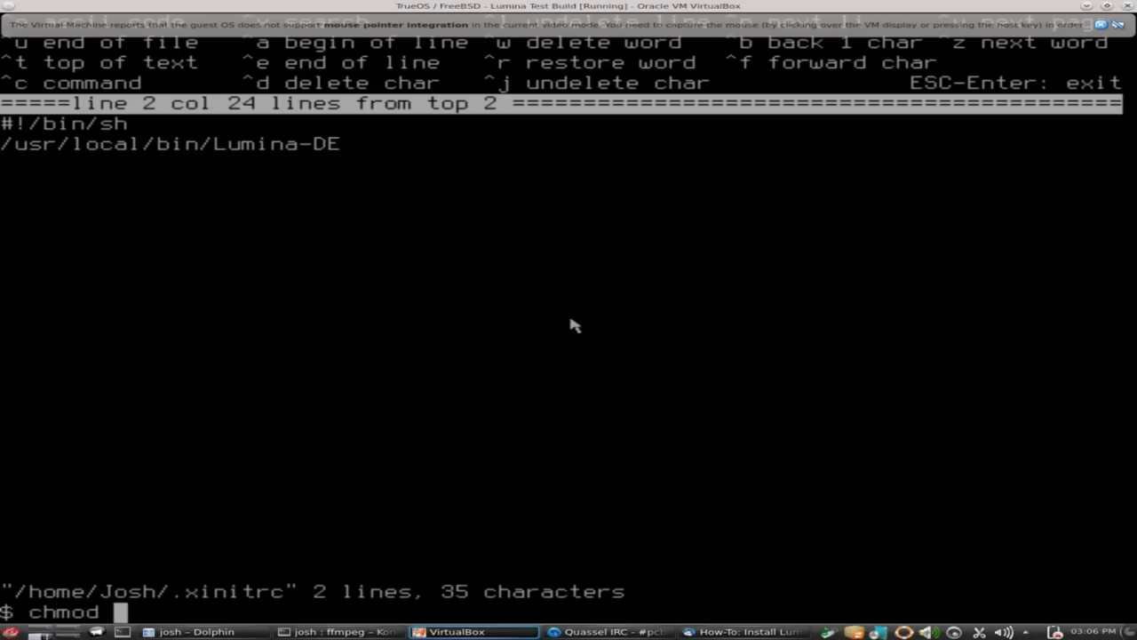
pyautogui.write('755 ')
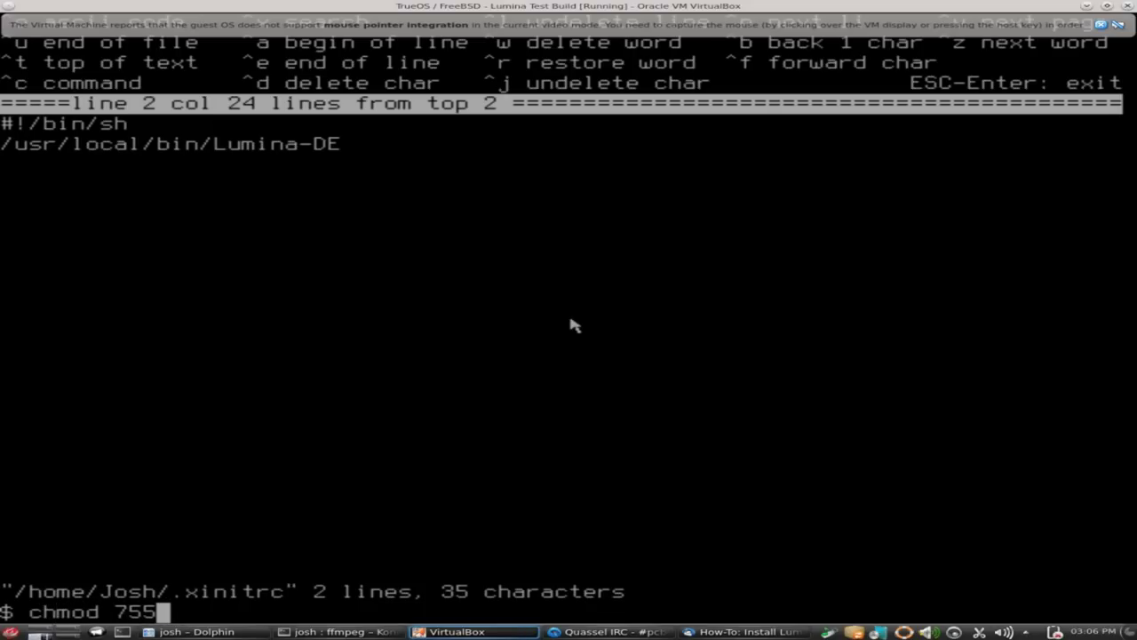
pyautogui.write('~/')
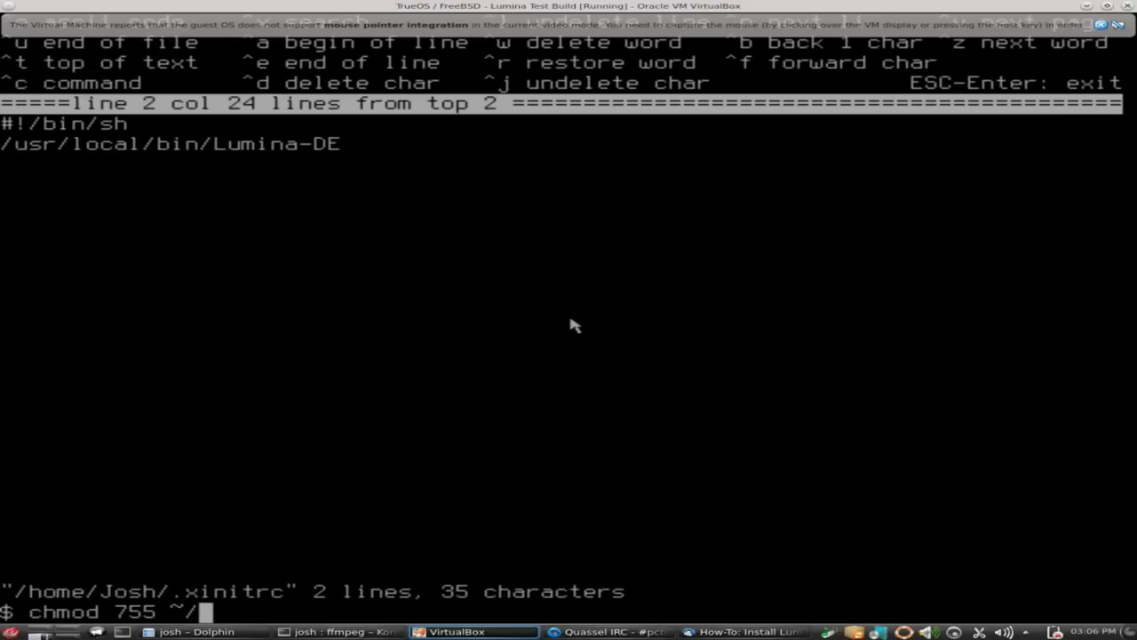
pyautogui.write('.xi')
pyautogui.press('Tab')
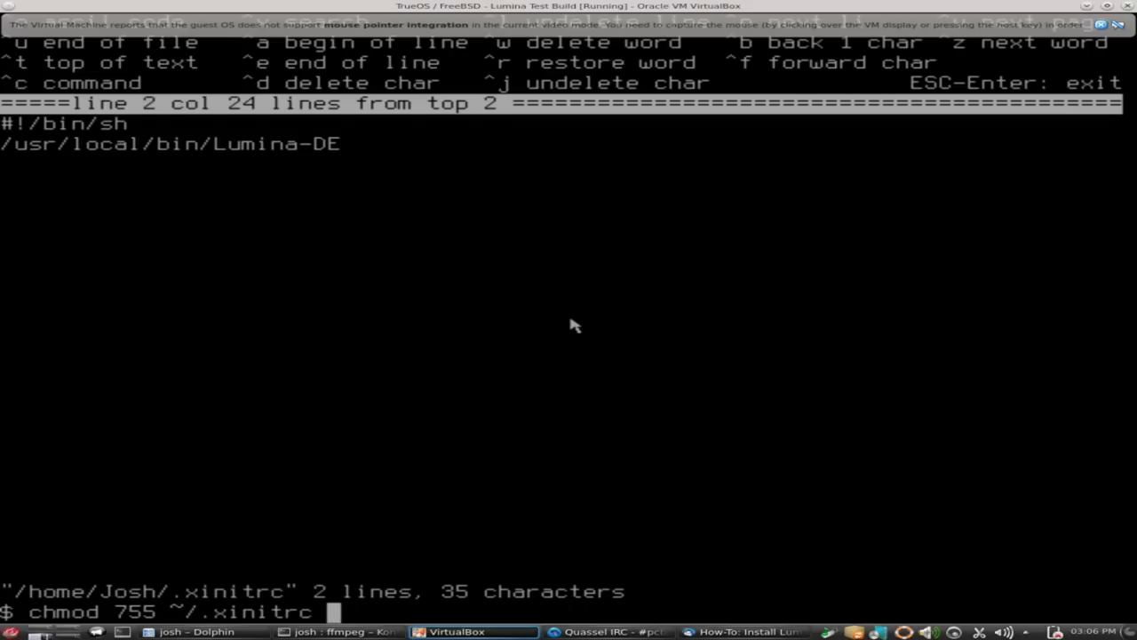
pyautogui.press('Return')
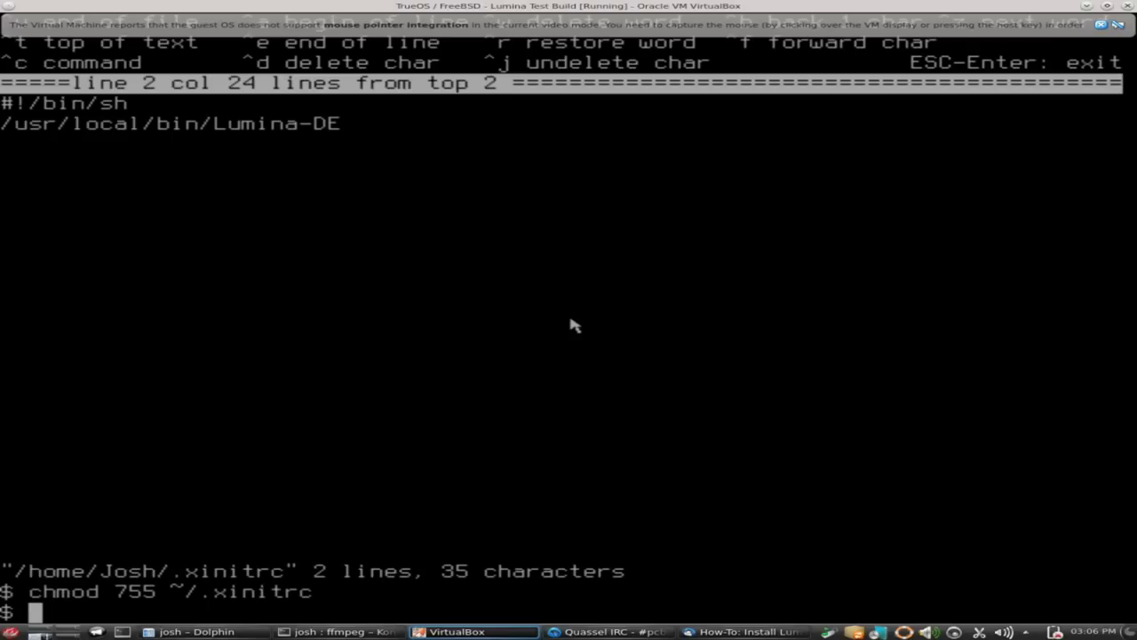
# Run startx at the TrueOS shell prompt to start the X session and Lumina desktop.
pyautogui.write('start')
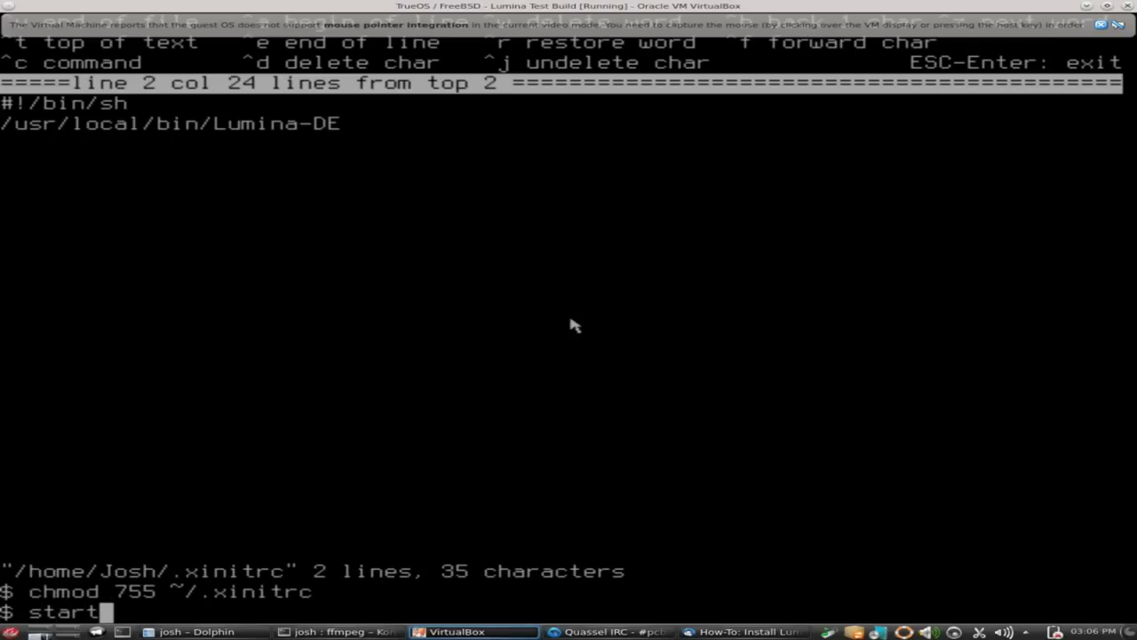
pyautogui.write('x')
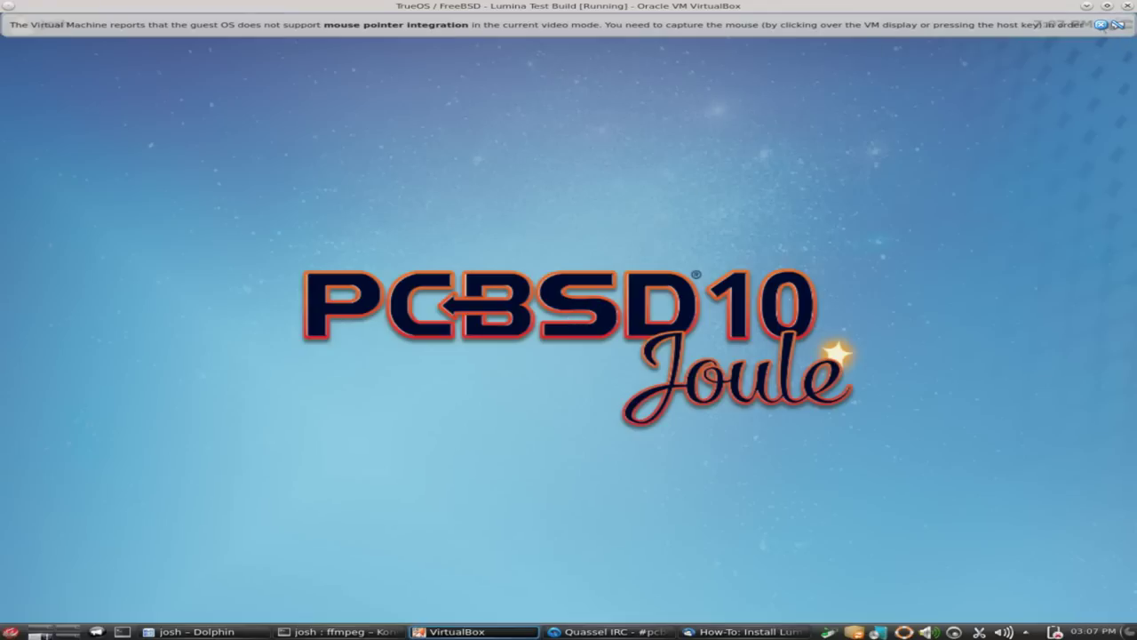
# Dismiss the mouse-integration notice, open and close the tray controls popup, and open the Josh start menu.
pyautogui.click(1102, 25)
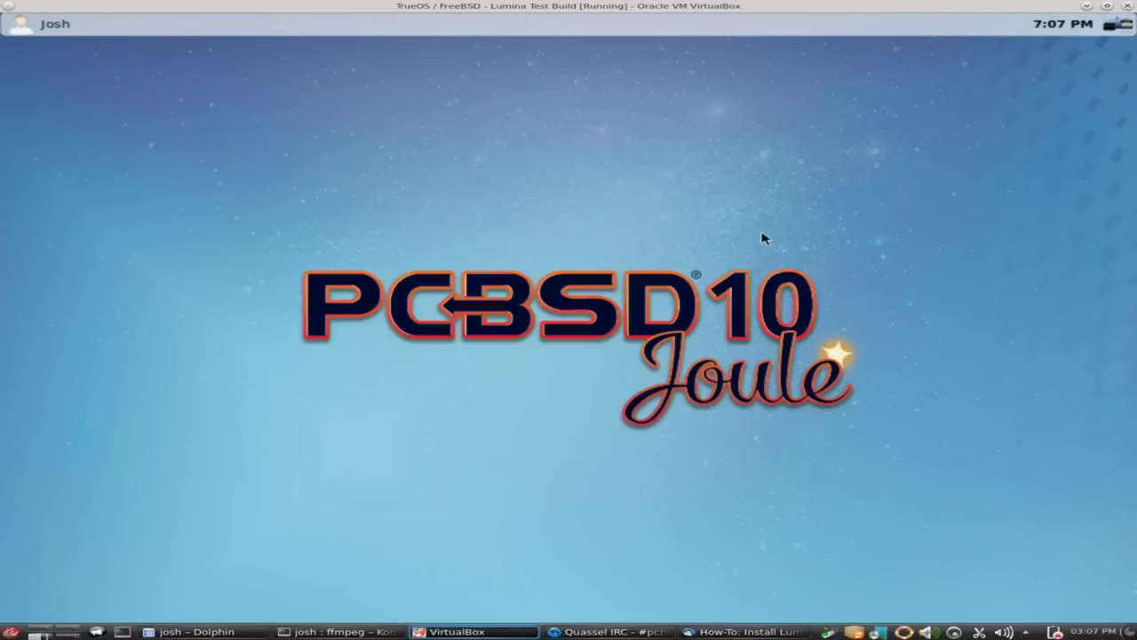
pyautogui.click(1123, 25)
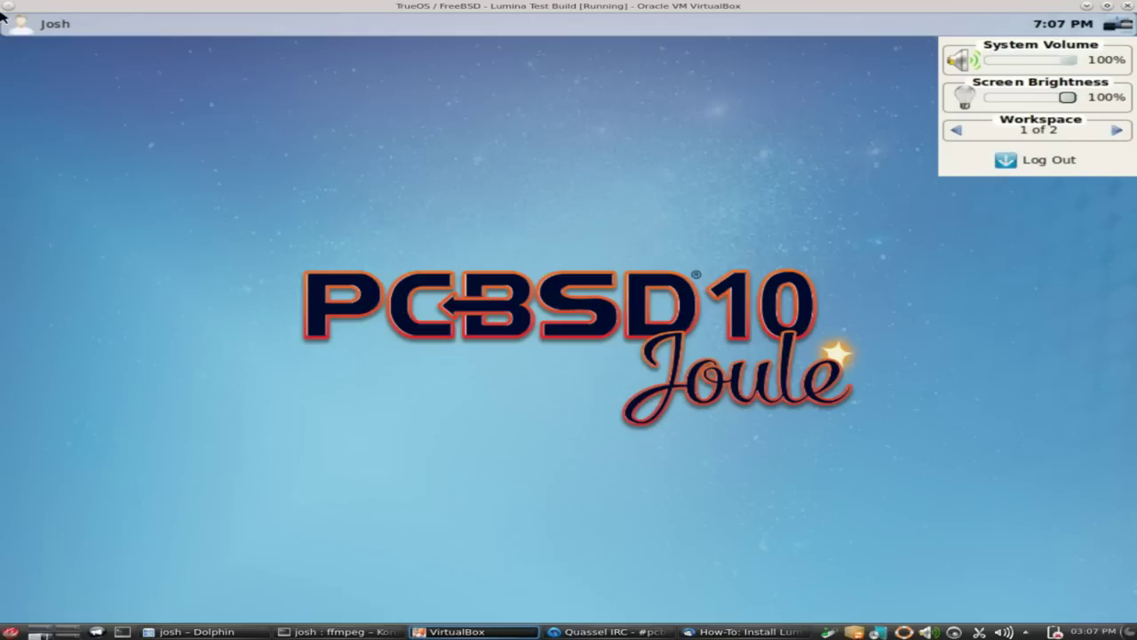
pyautogui.click(21, 32)
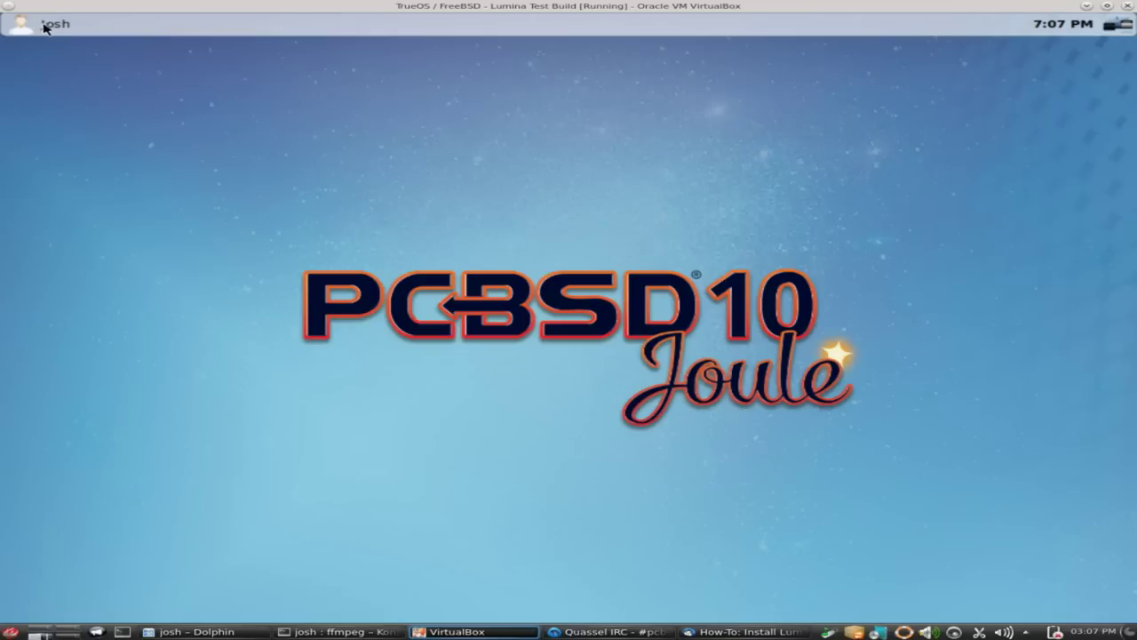
pyautogui.click(44, 27)
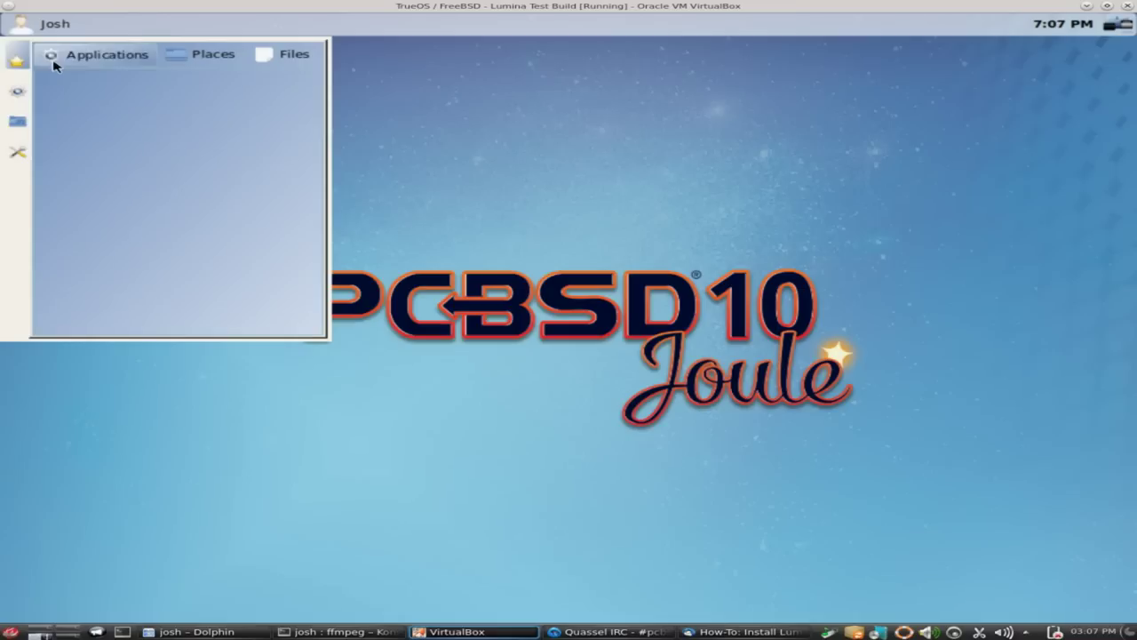
# Launch Insight File Manager from the All apps list.
pyautogui.click(20, 92)
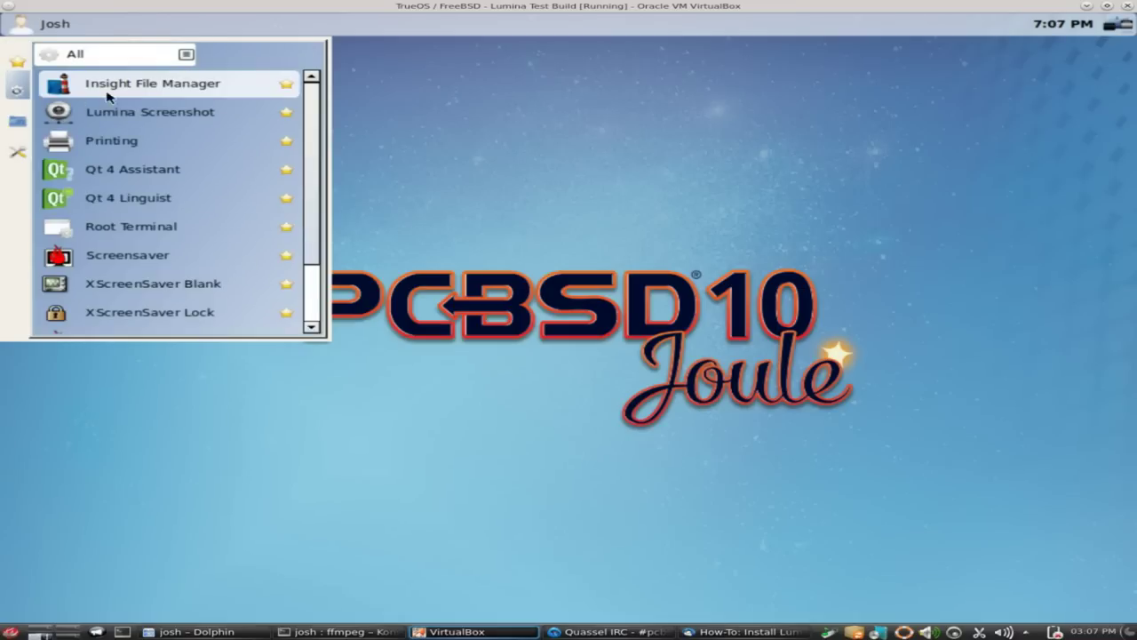
pyautogui.scroll(-1, 109, 99)
pyautogui.scroll(1, 52, 286)
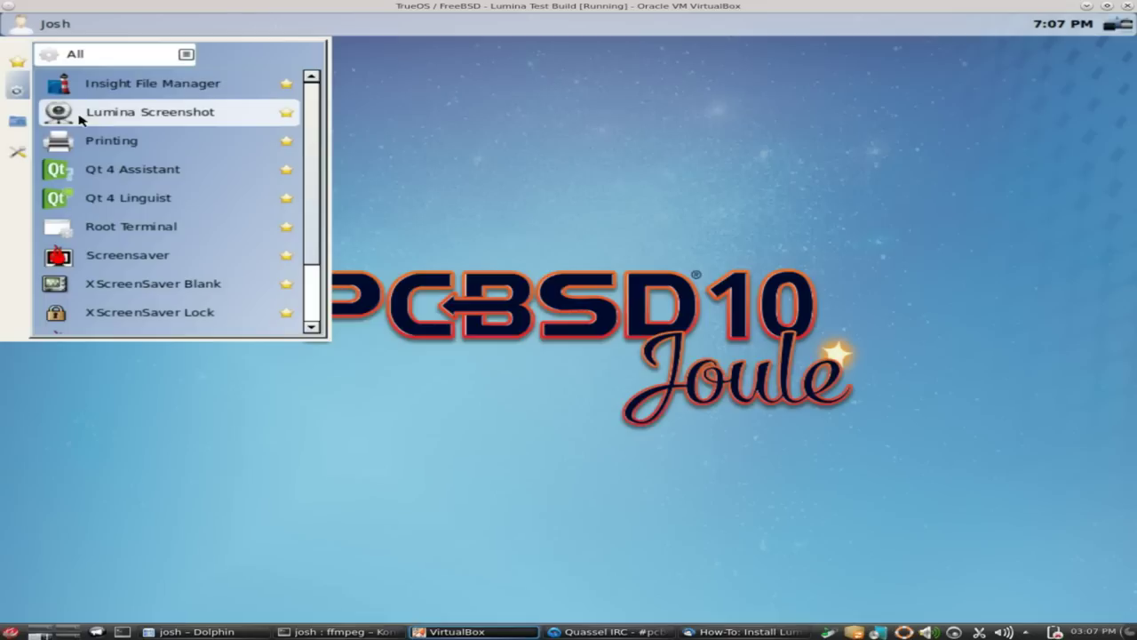
pyautogui.click(184, 91)
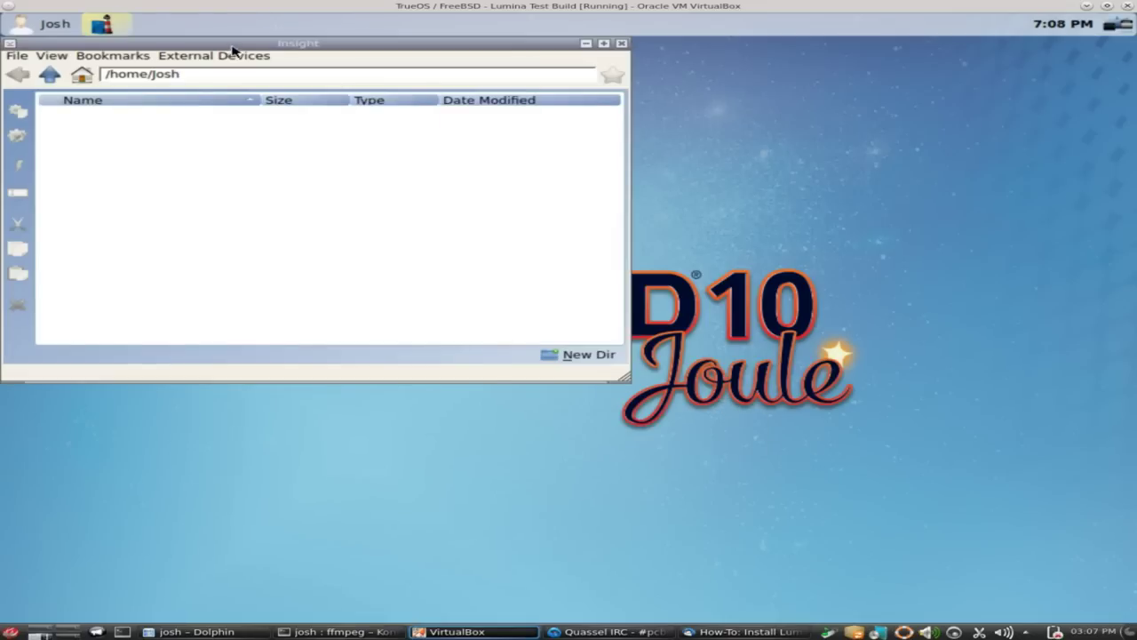
# Centre the Insight window, browse up through /home to the root directory, close it, and reopen the start menu.
pyautogui.moveTo(238, 45); pyautogui.dragTo(433, 95)
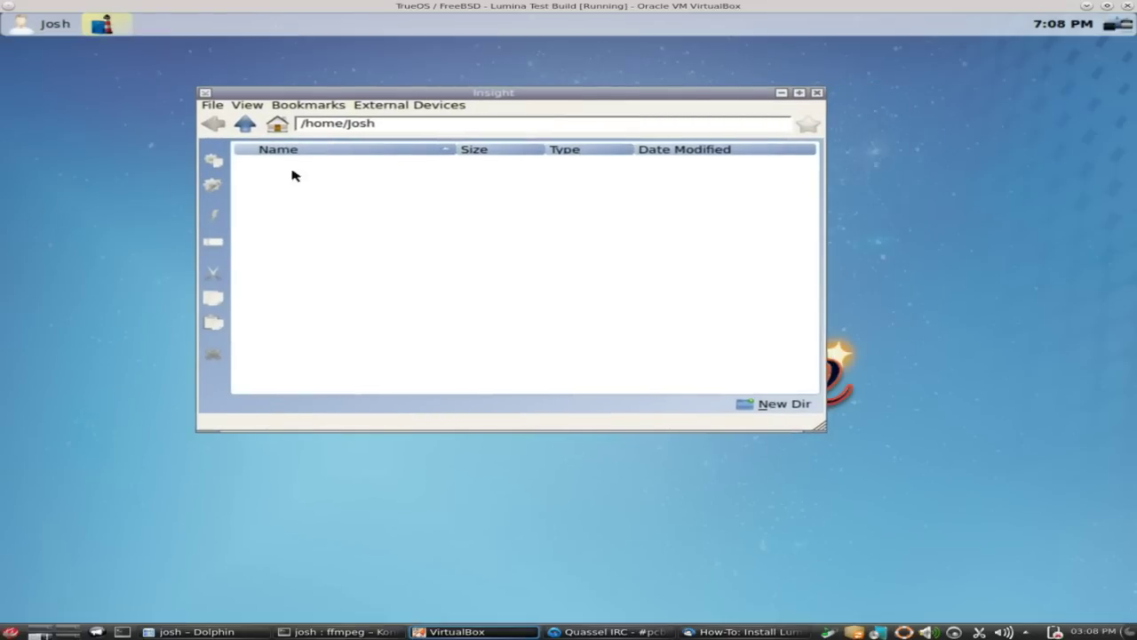
pyautogui.click(246, 125)
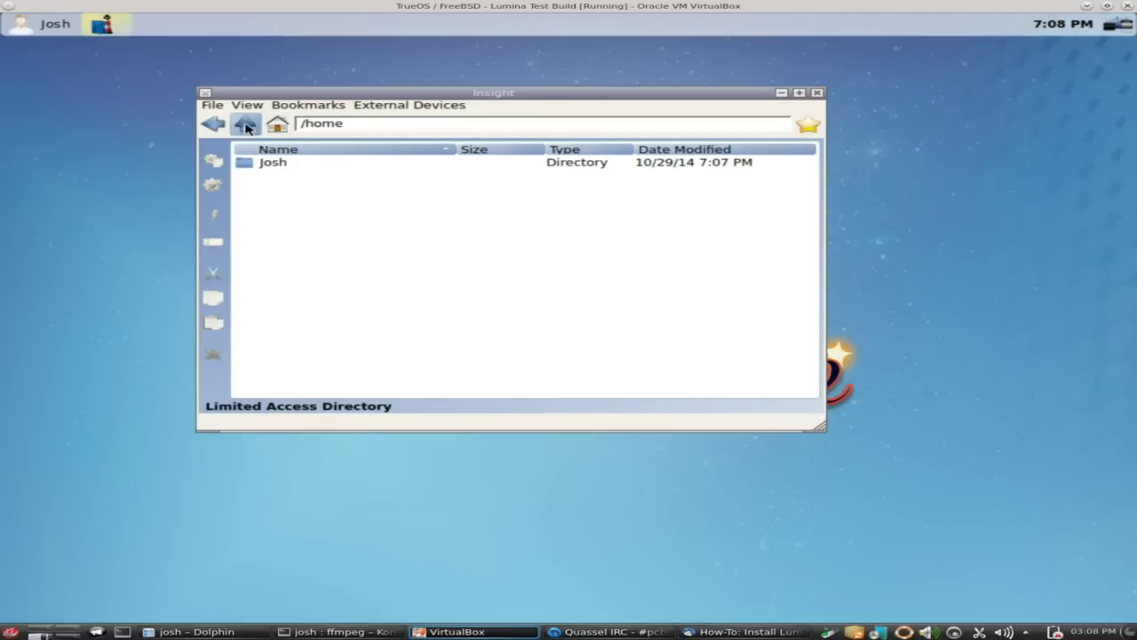
pyautogui.click(247, 126)
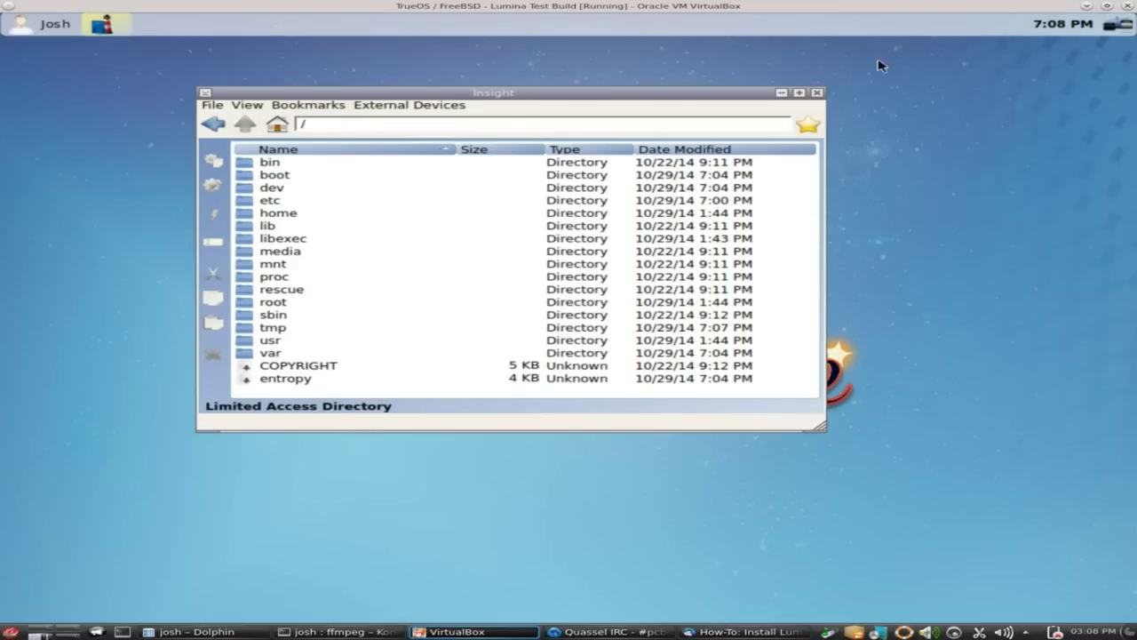
pyautogui.click(817, 92)
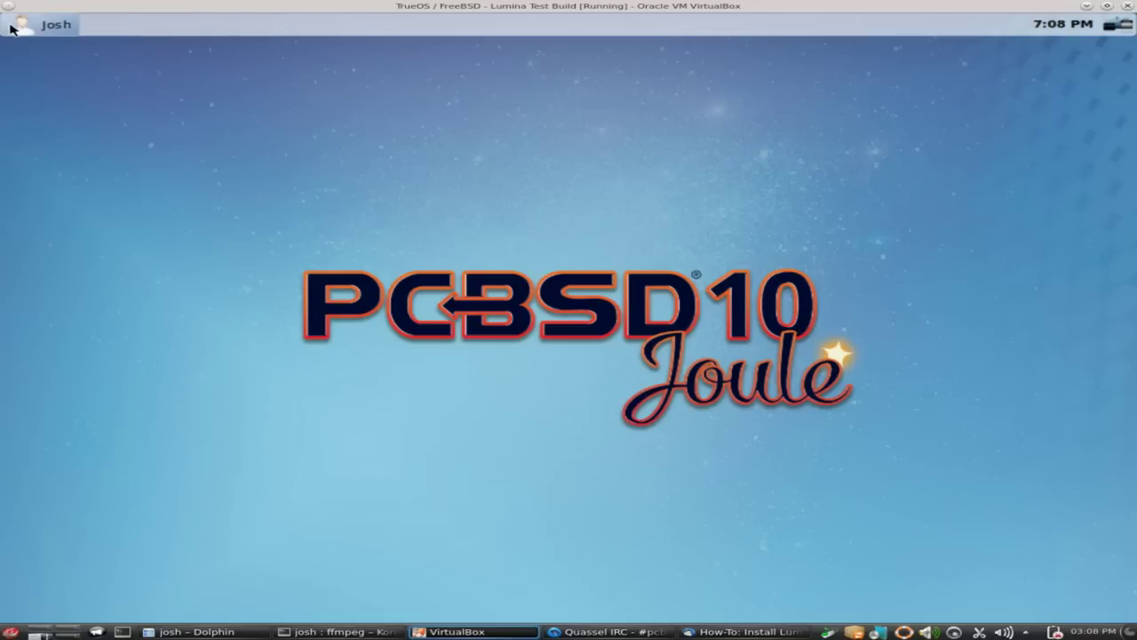
pyautogui.click(40, 23)
# Open Desktop Appearance/Plugins from the settings page and move the Desktop Configuration window right.
pyautogui.click(18, 147)
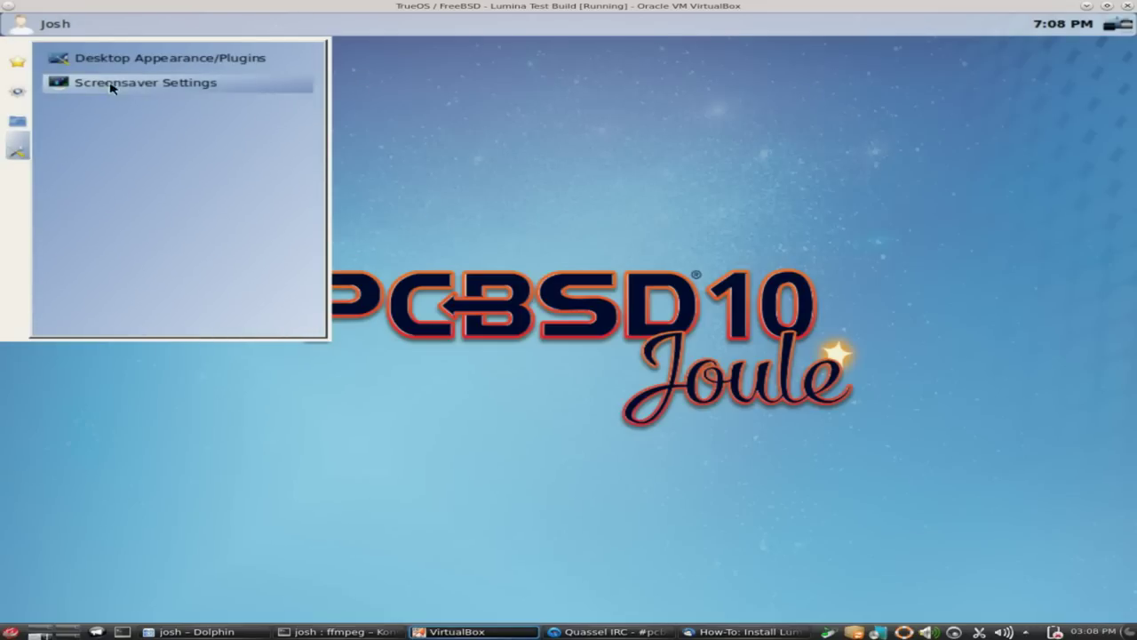
pyautogui.click(219, 68)
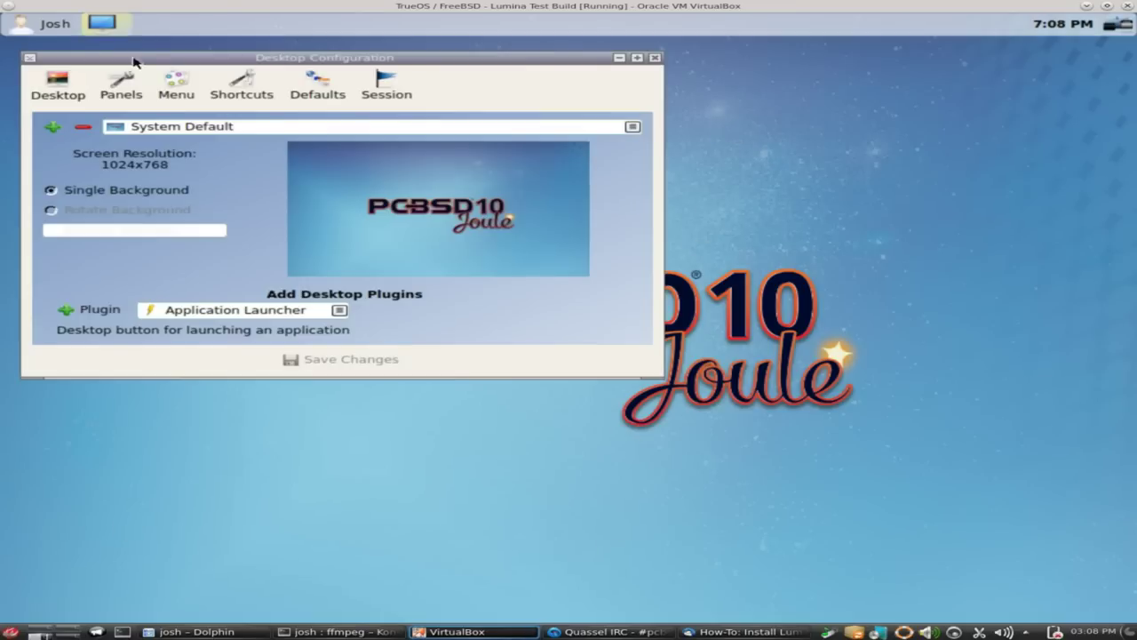
pyautogui.moveTo(145, 64); pyautogui.dragTo(520, 75)
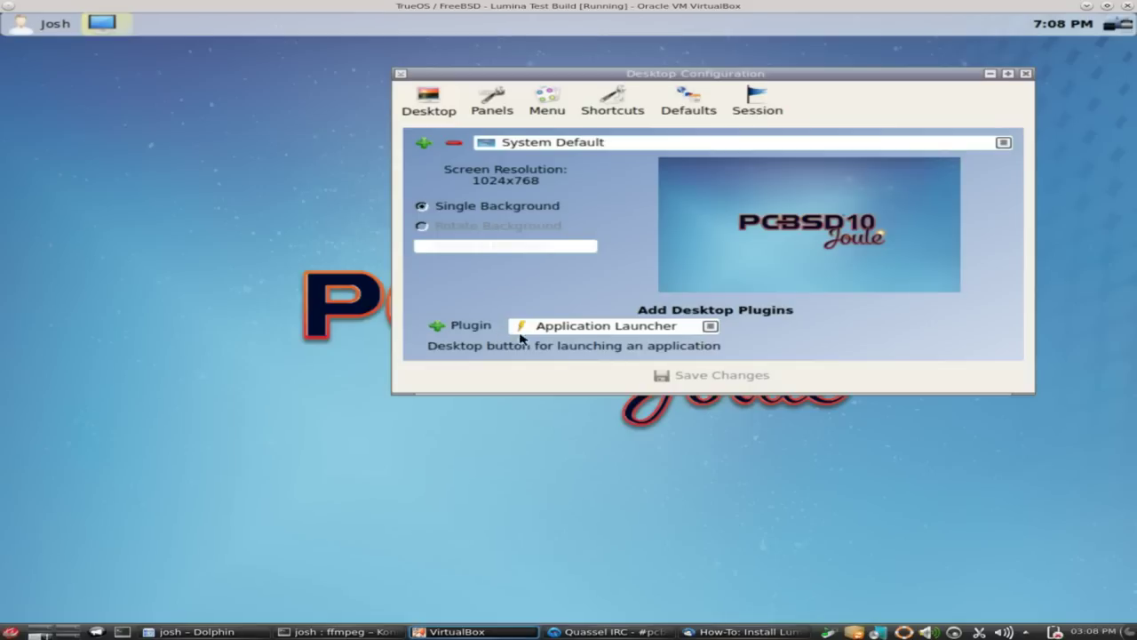
# Start adding an Application Launcher plugin, browse its application list, then cancel without adding it.
pyautogui.click(457, 326)
pyautogui.click(452, 326)
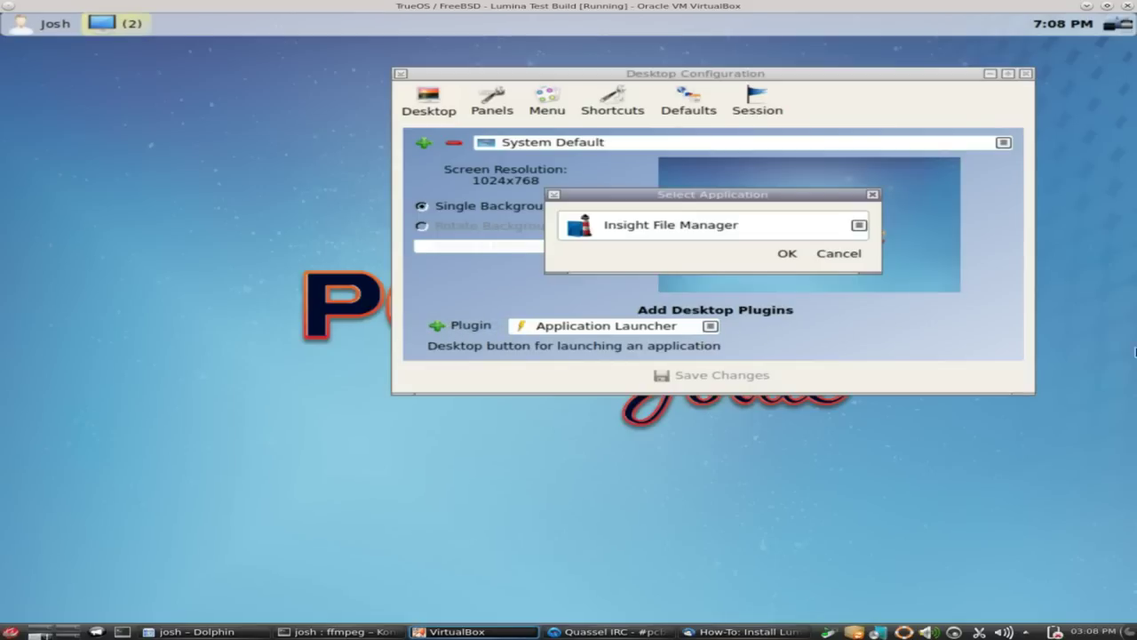
pyautogui.click(855, 227)
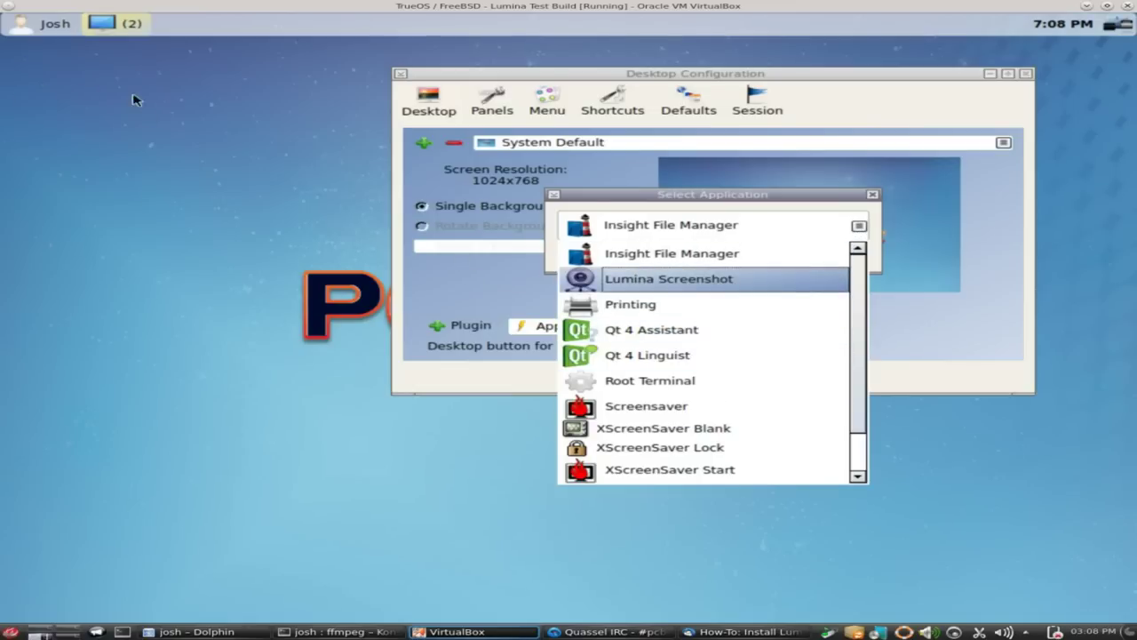
pyautogui.scroll(-1, 718, 426)
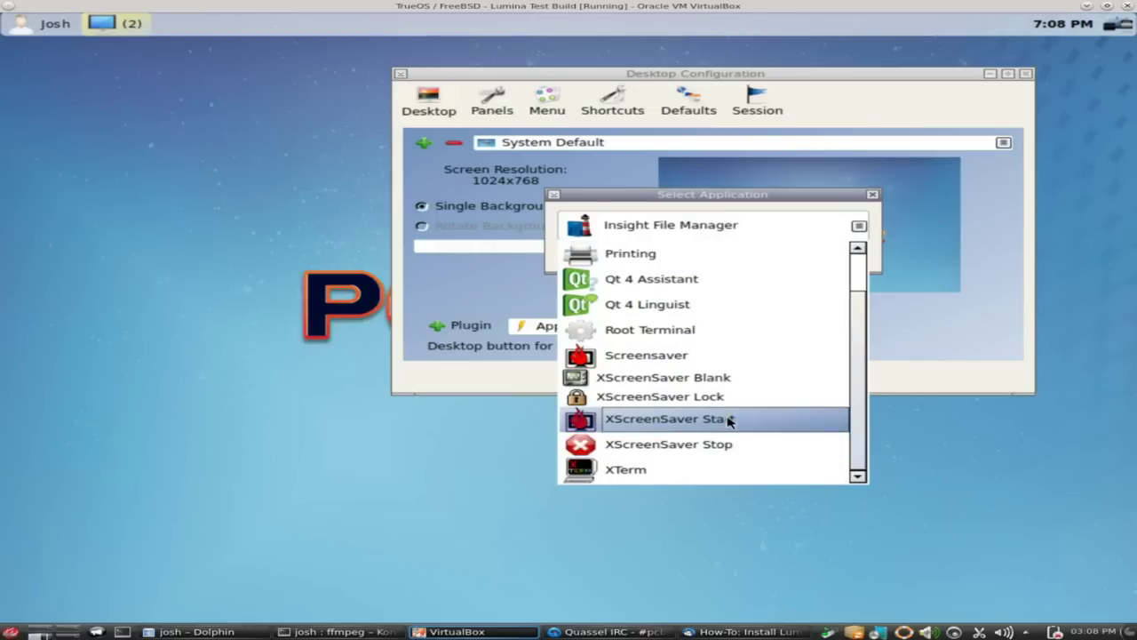
pyautogui.scroll(1, 718, 423)
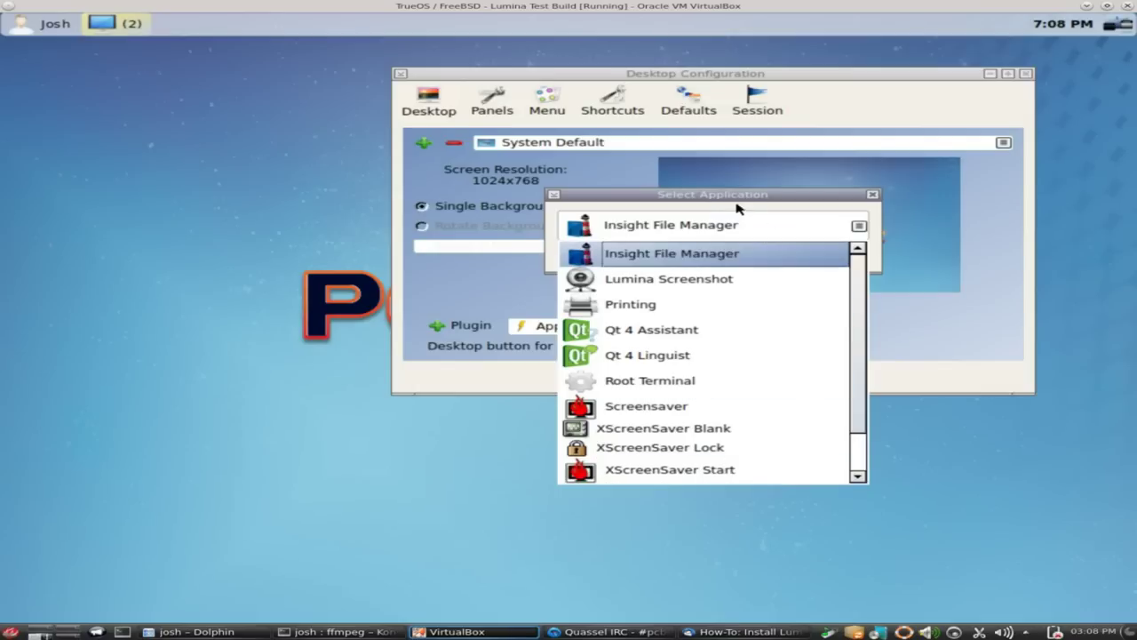
pyautogui.press('Down')
pyautogui.press('Down')
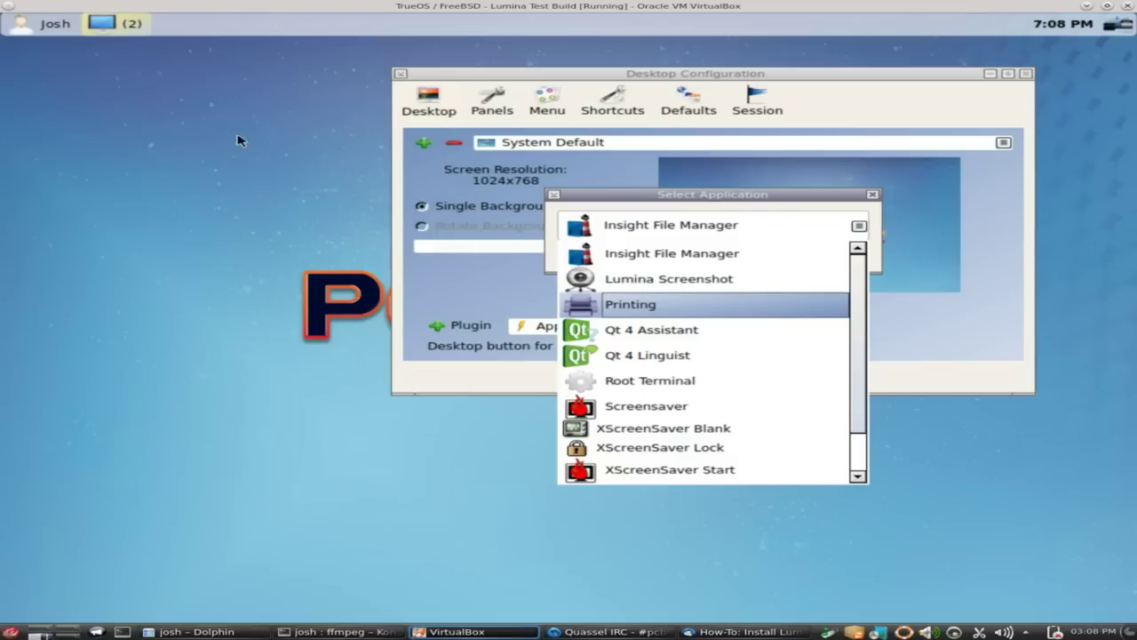
pyautogui.click(844, 210)
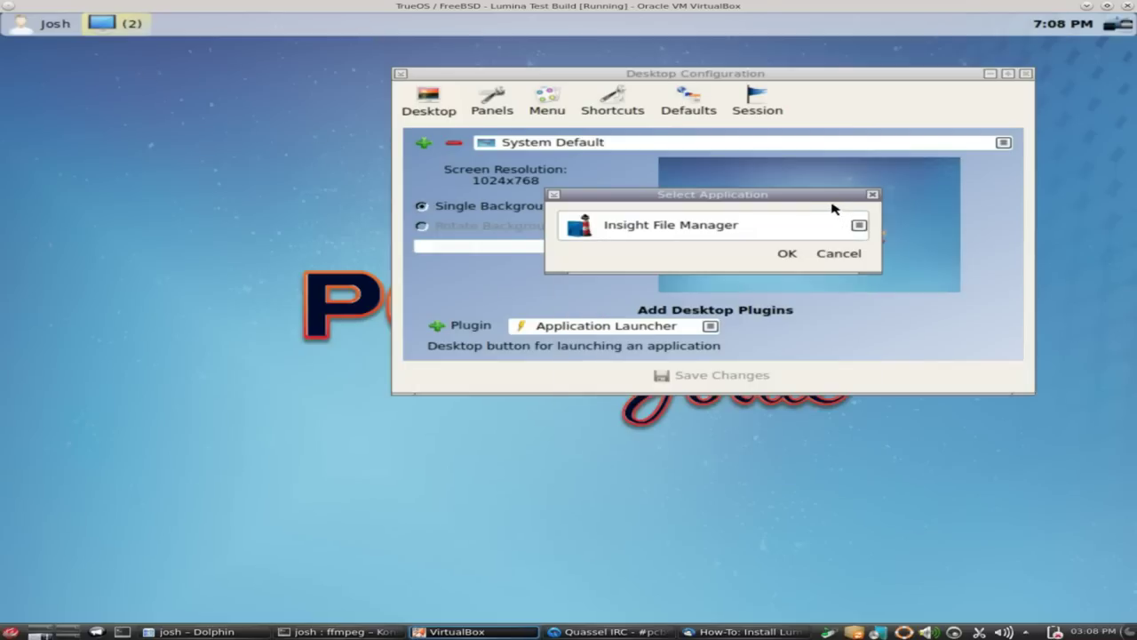
pyautogui.click(839, 254)
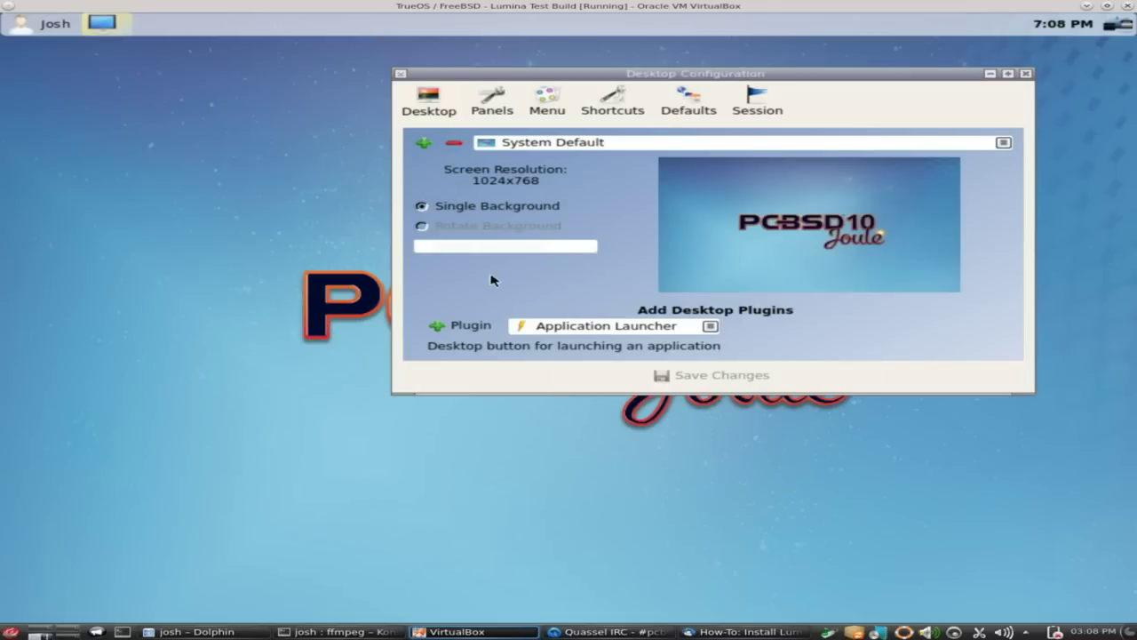
pyautogui.click(1027, 74)
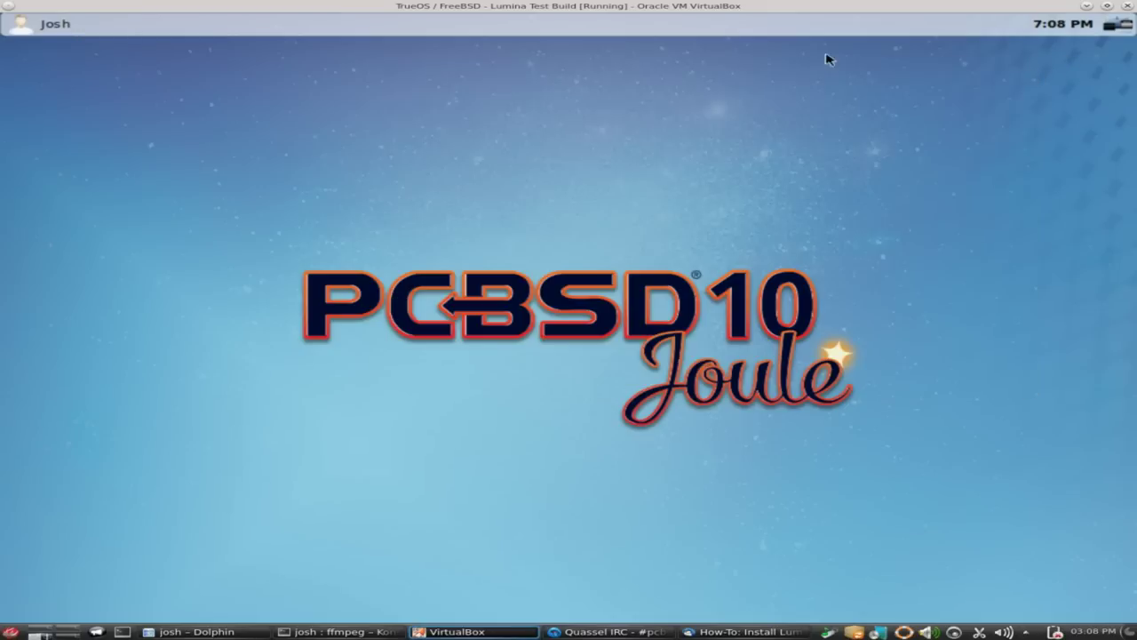